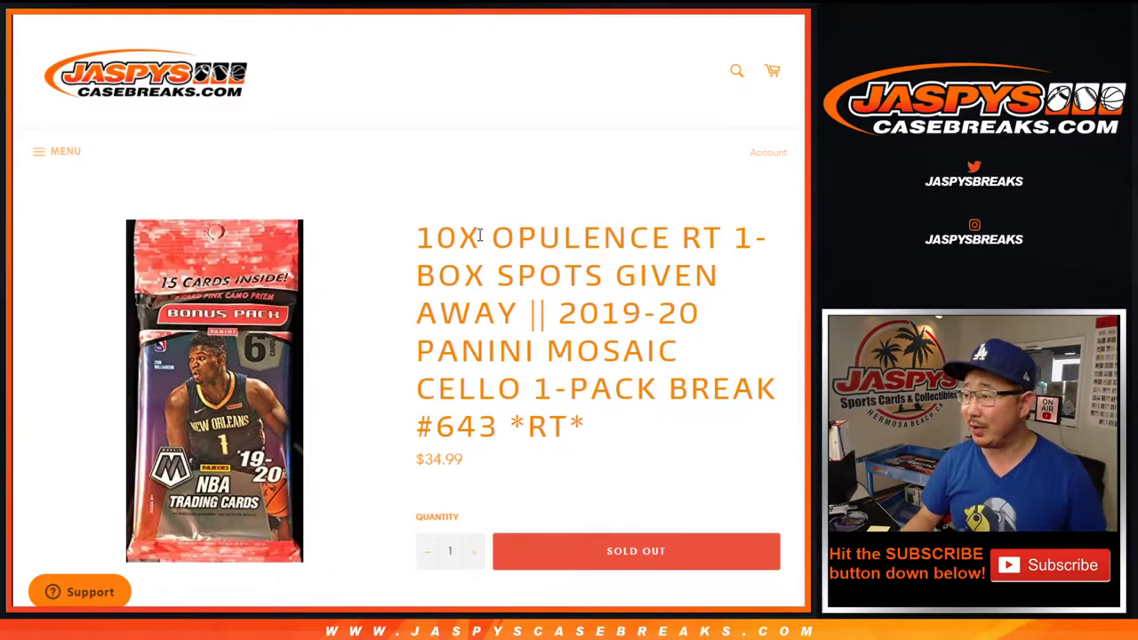
# Highlight the word CELLO, break number 643 and the start of the break title
pyautogui.doubleClick(477, 388)
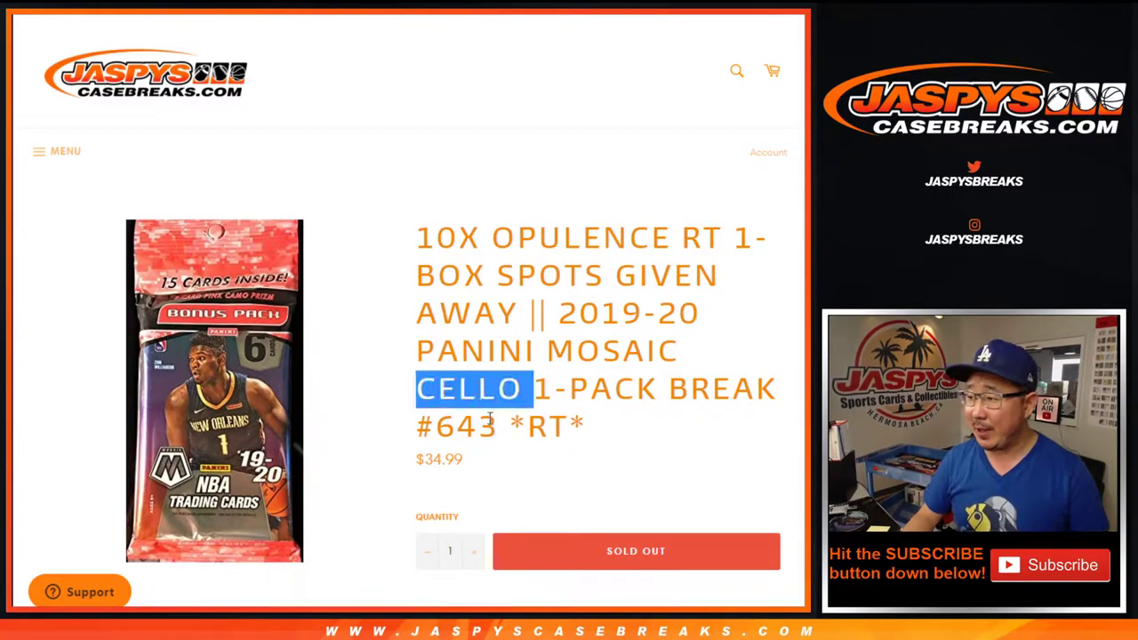
pyautogui.doubleClick(488, 426)
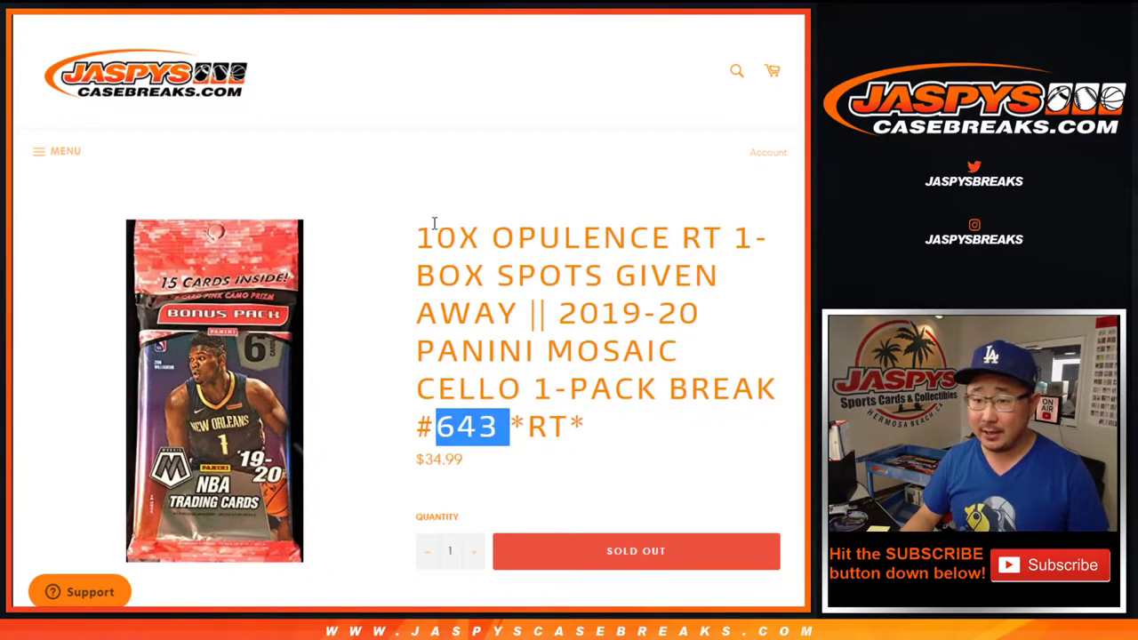
pyautogui.moveTo(430, 230); pyautogui.dragTo(649, 264)
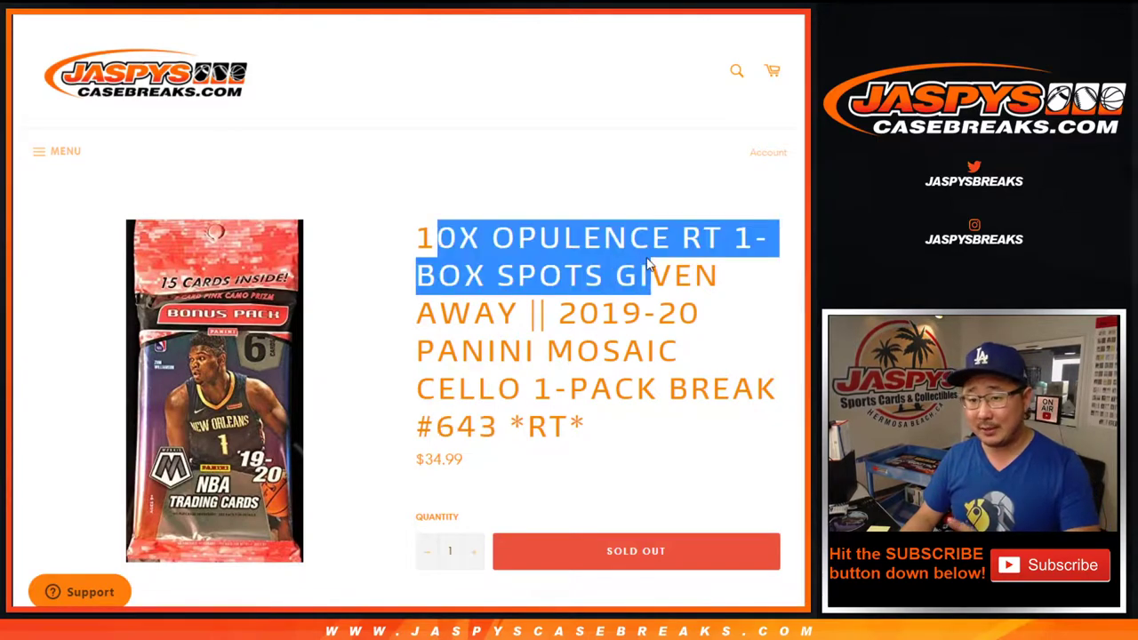
pyautogui.click(650, 264)
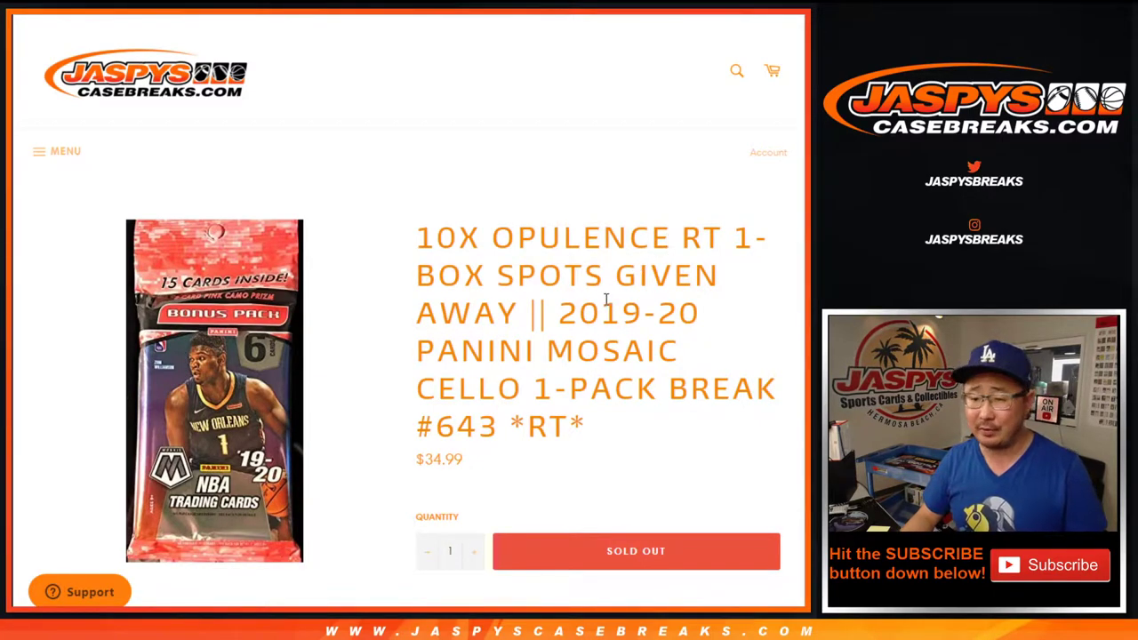
# Highlight the break rules text, including 'THRU #10 ON THE', then return to the top
pyautogui.scroll(-3, 605, 300)
pyautogui.moveTo(481, 416); pyautogui.dragTo(578, 480)
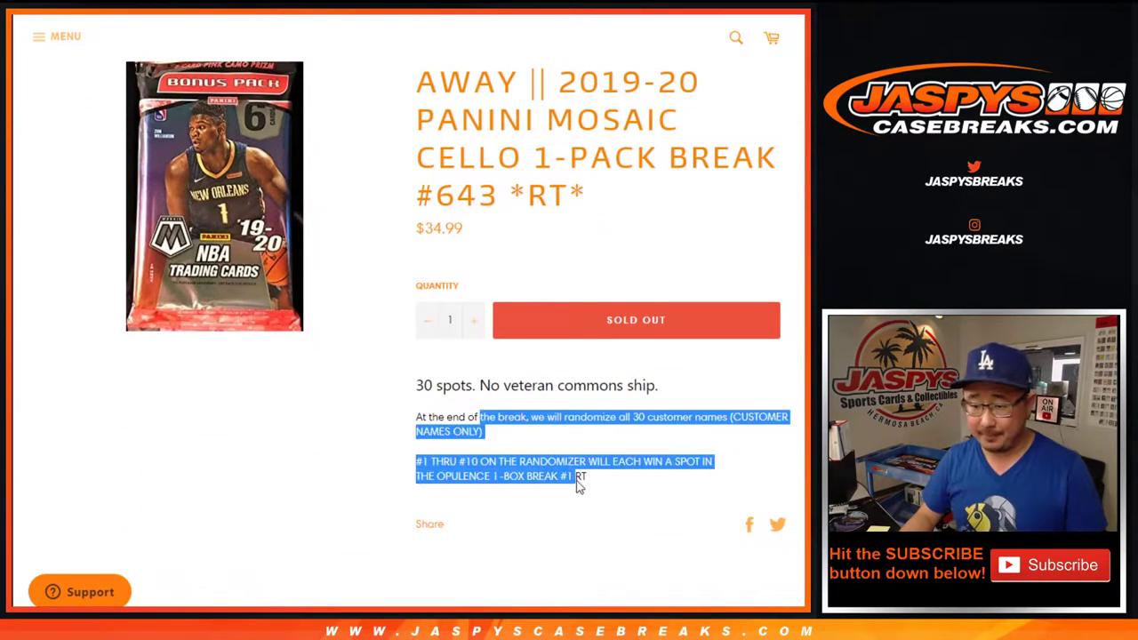
pyautogui.click(577, 480)
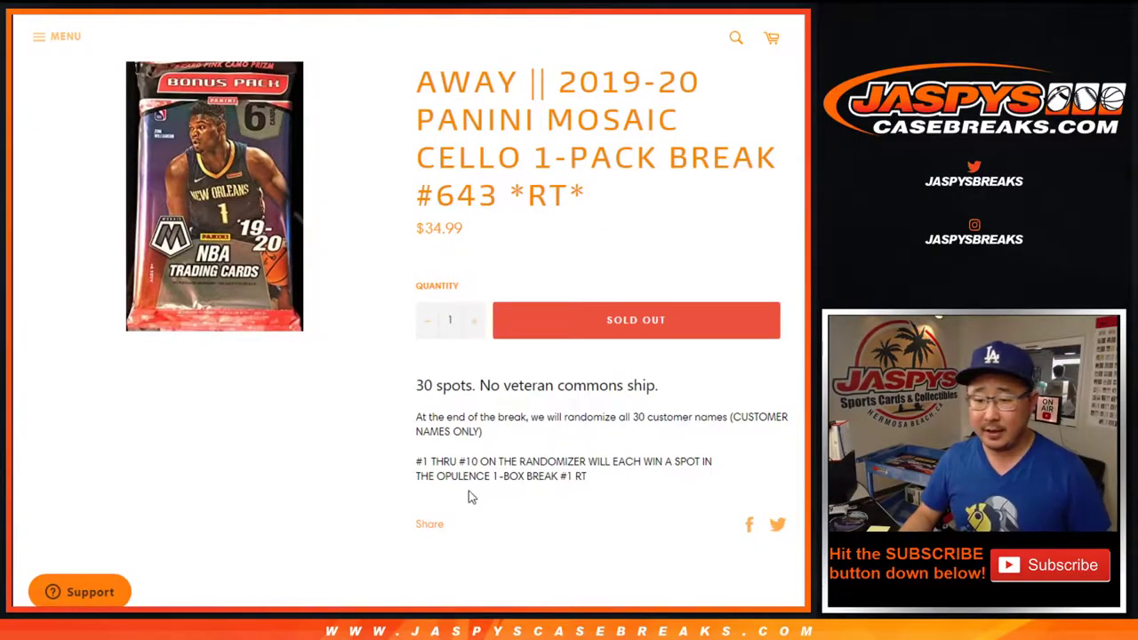
pyautogui.moveTo(437, 469); pyautogui.dragTo(521, 462)
pyautogui.click(521, 461)
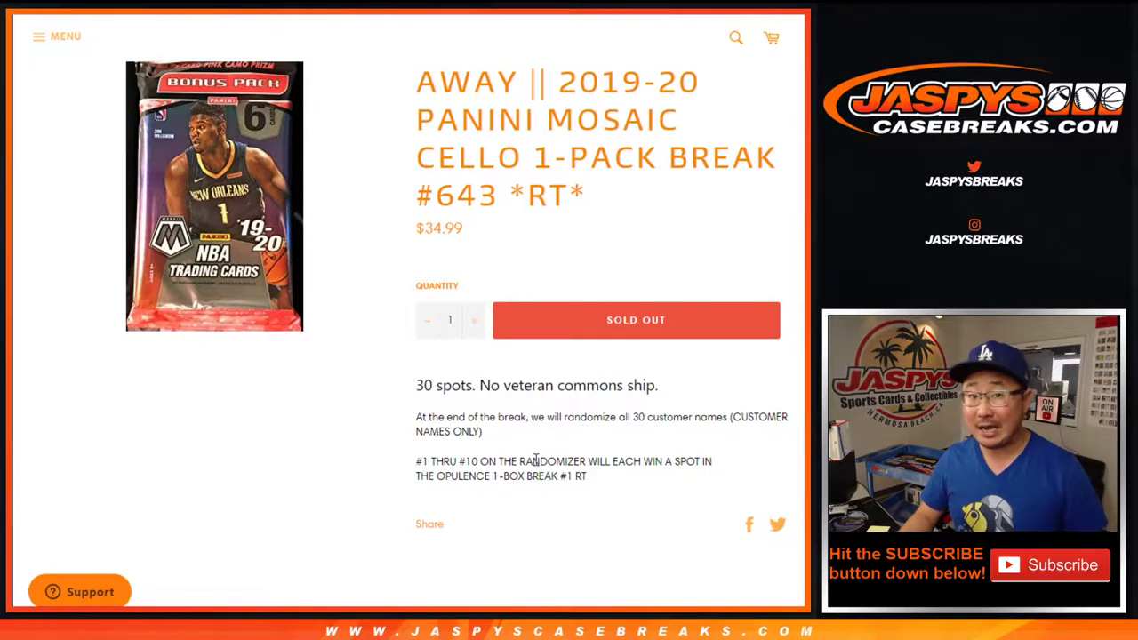
pyautogui.scroll(5, 542, 449)
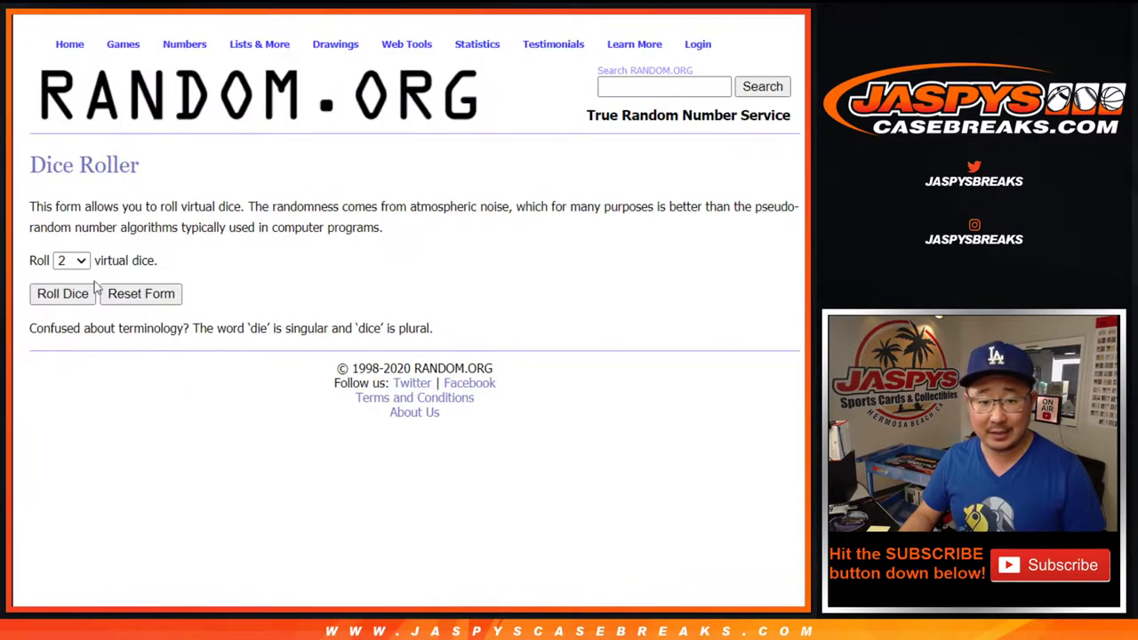
# Roll two dice, then randomize the 30 customer names eight times
pyautogui.click(78, 299)
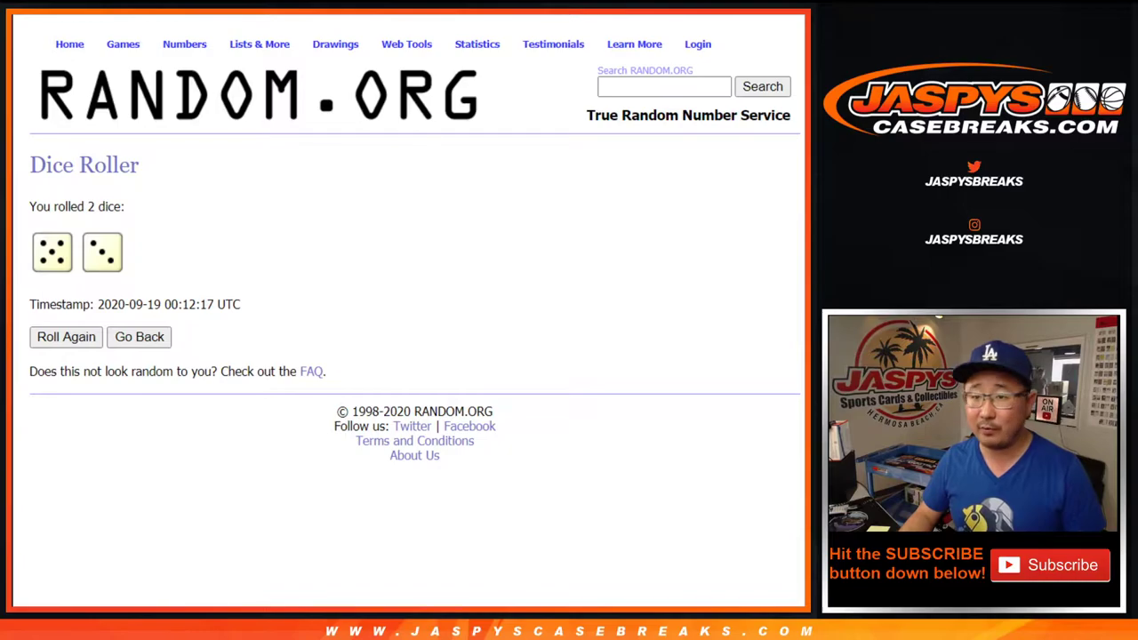
pyautogui.scroll(-3, 338, 356)
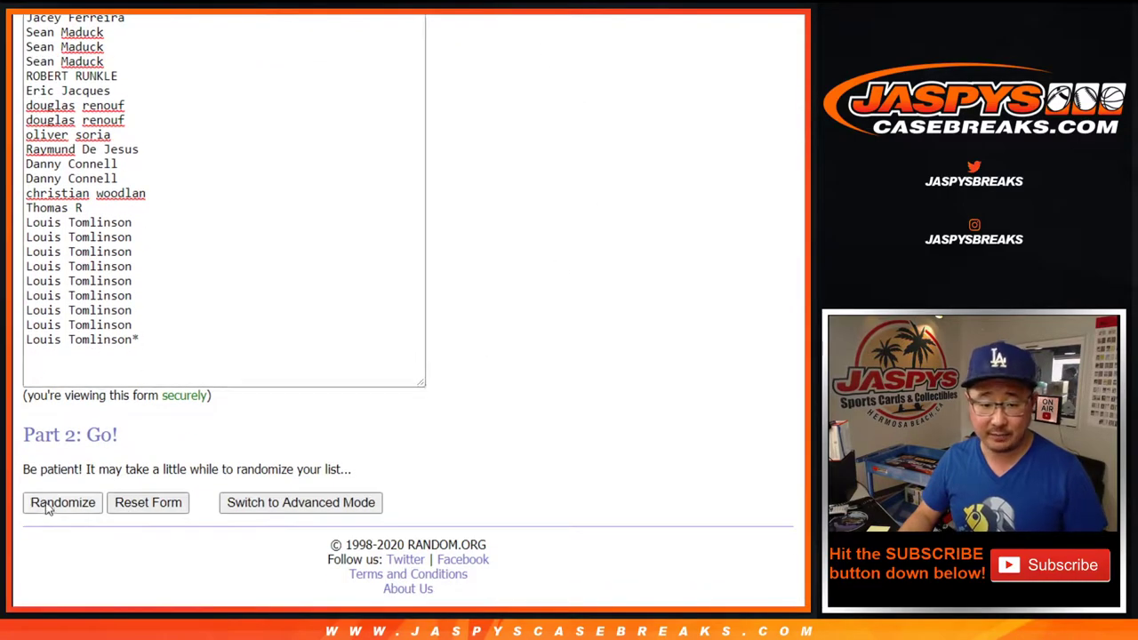
pyautogui.click(49, 504)
pyautogui.scroll(-3, 49, 507)
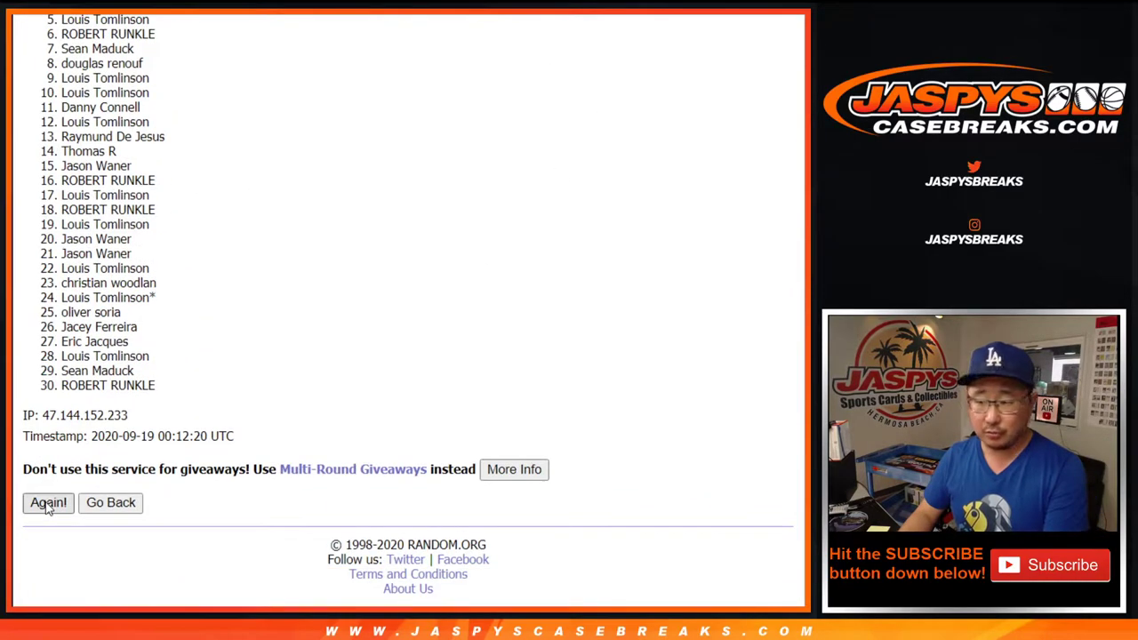
pyautogui.click(49, 503)
pyautogui.click(48, 503)
pyautogui.click(48, 503)
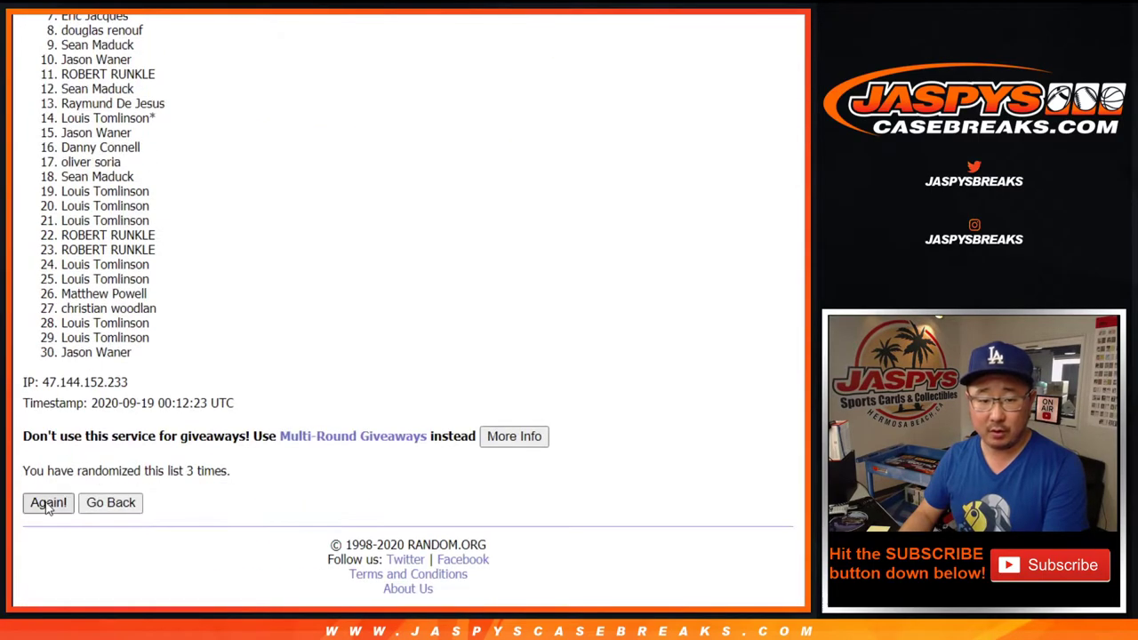
pyautogui.click(48, 503)
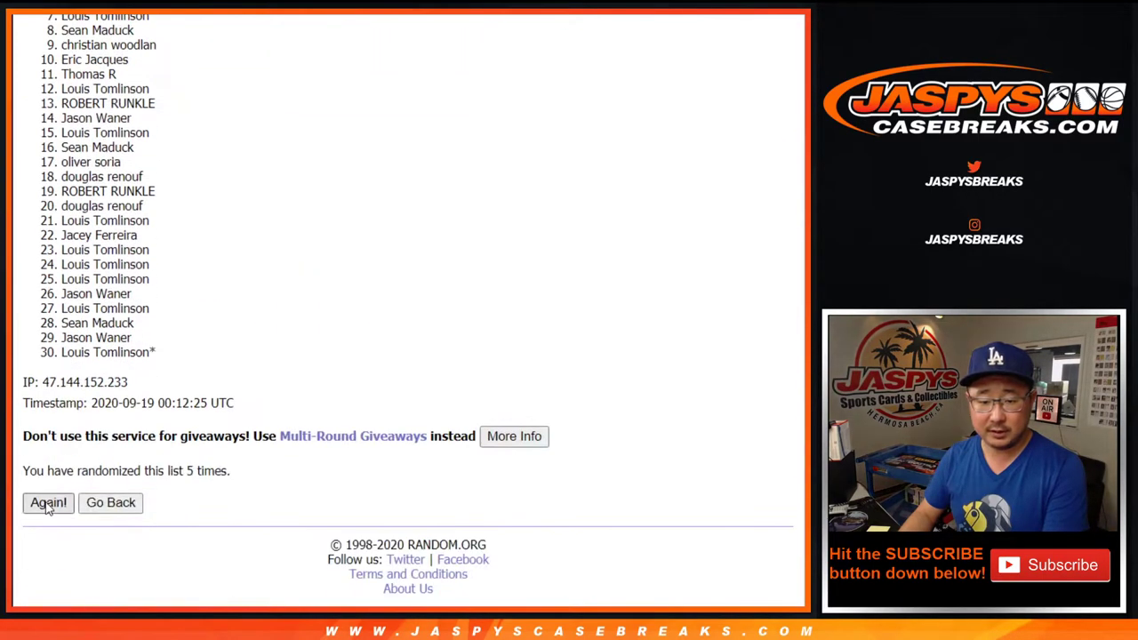
pyautogui.click(48, 503)
pyautogui.click(48, 504)
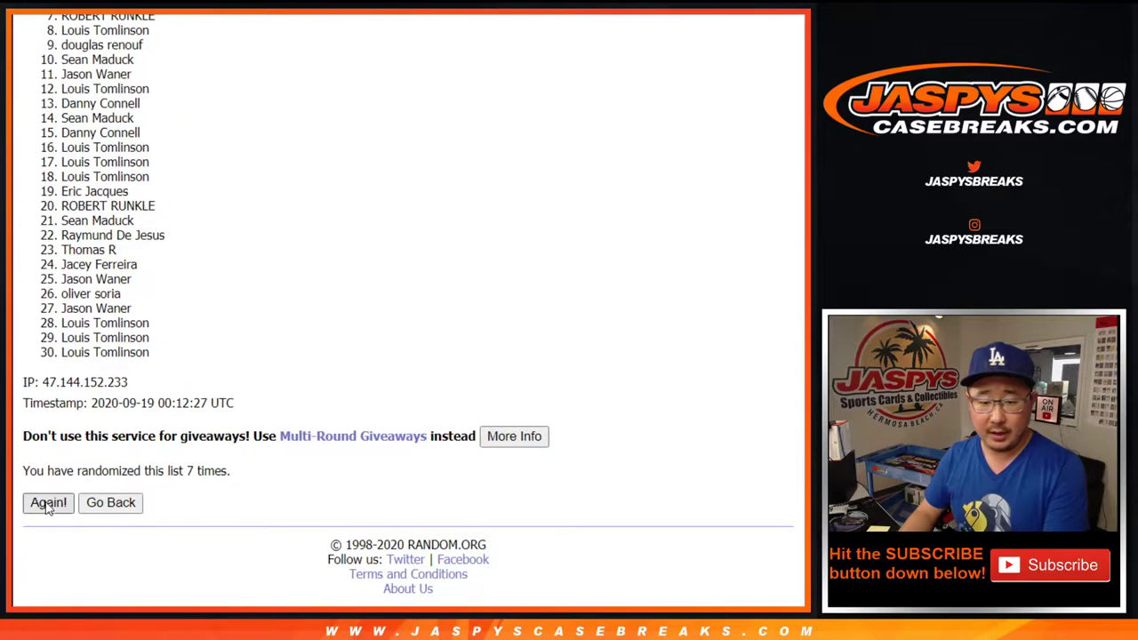
pyautogui.click(46, 503)
# Select the shuffled name list and paste it into cell A1 of the spreadsheet
pyautogui.scroll(3, 180, 378)
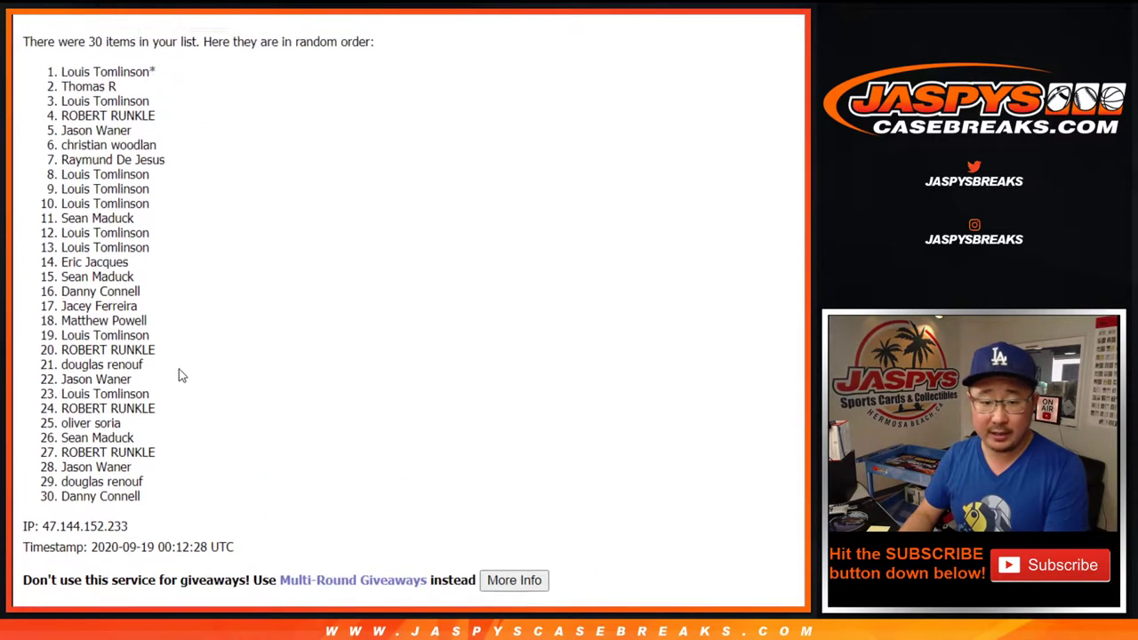
pyautogui.moveTo(63, 156)
pyautogui.mouseDown()
pyautogui.moveTo(160, 302)
pyautogui.moveTo(163, 594)
pyautogui.mouseUp()
pyautogui.scroll(-2, 173, 480)
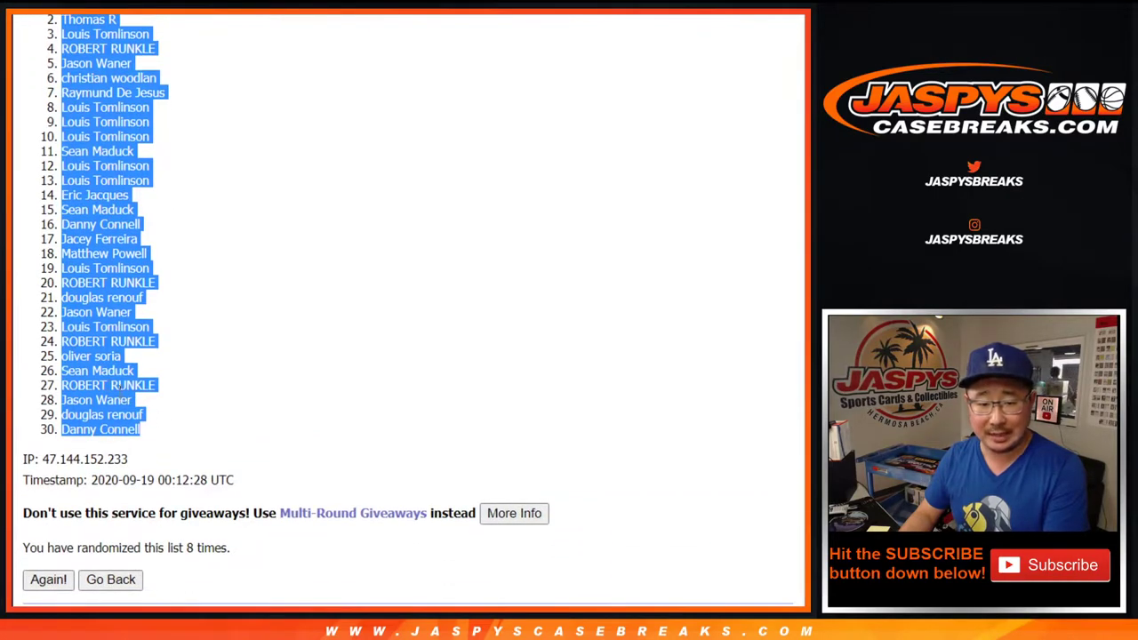
pyautogui.hotkey('ctrl', 'Tab')
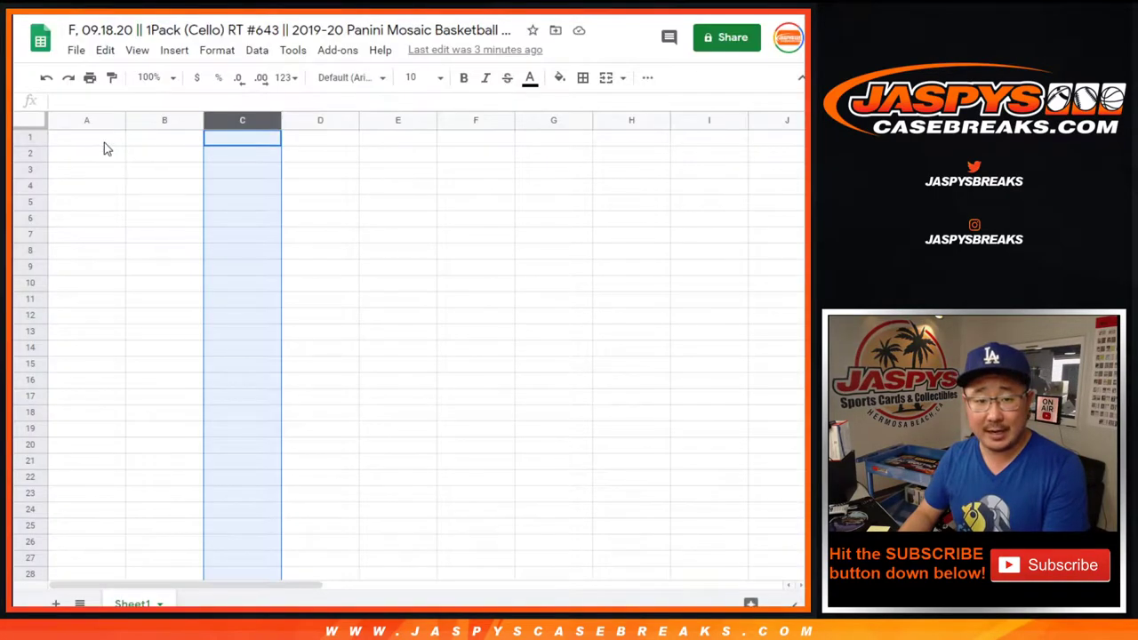
pyautogui.rightClick(104, 141)
pyautogui.click(129, 133)
pyautogui.scroll(-3, 203, 230)
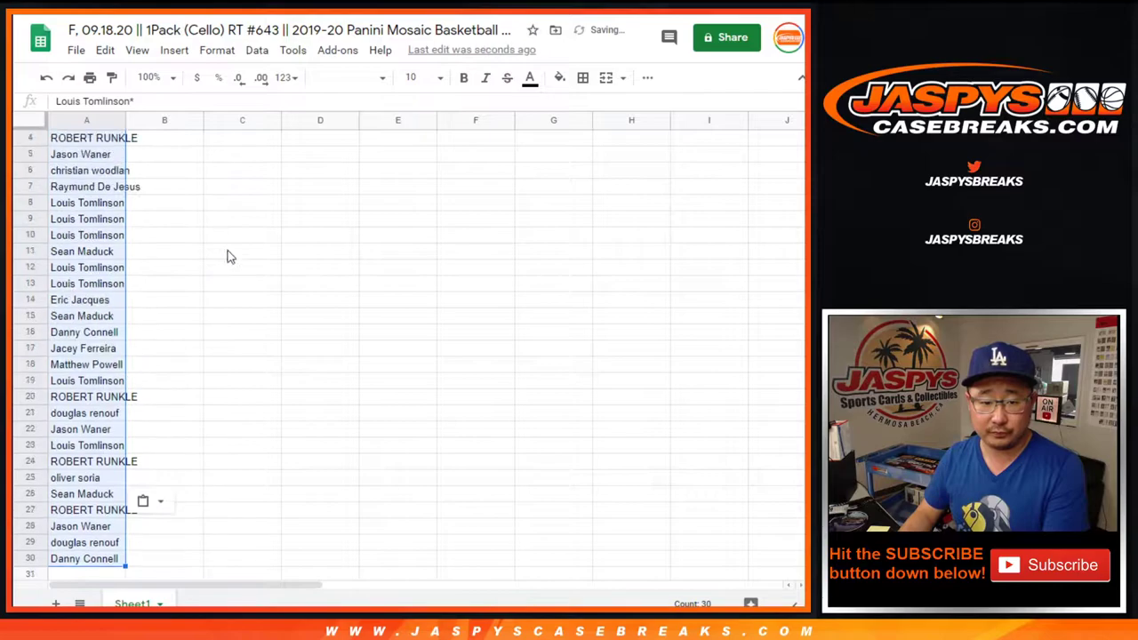
pyautogui.scroll(3, 226, 254)
pyautogui.hotkey('ctrl', 'Tab')
# Randomize the list of 30 NBA teams eight times
pyautogui.hotkey('ctrl', 'Tab')
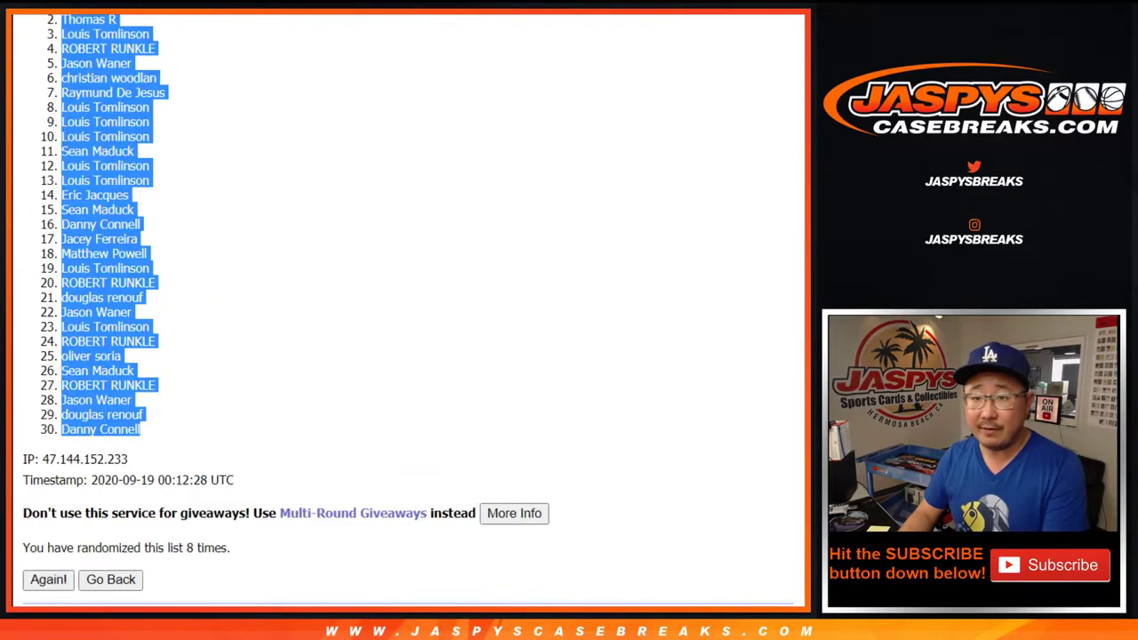
pyautogui.hotkey('ctrl', 'Tab')
pyautogui.click(34, 505)
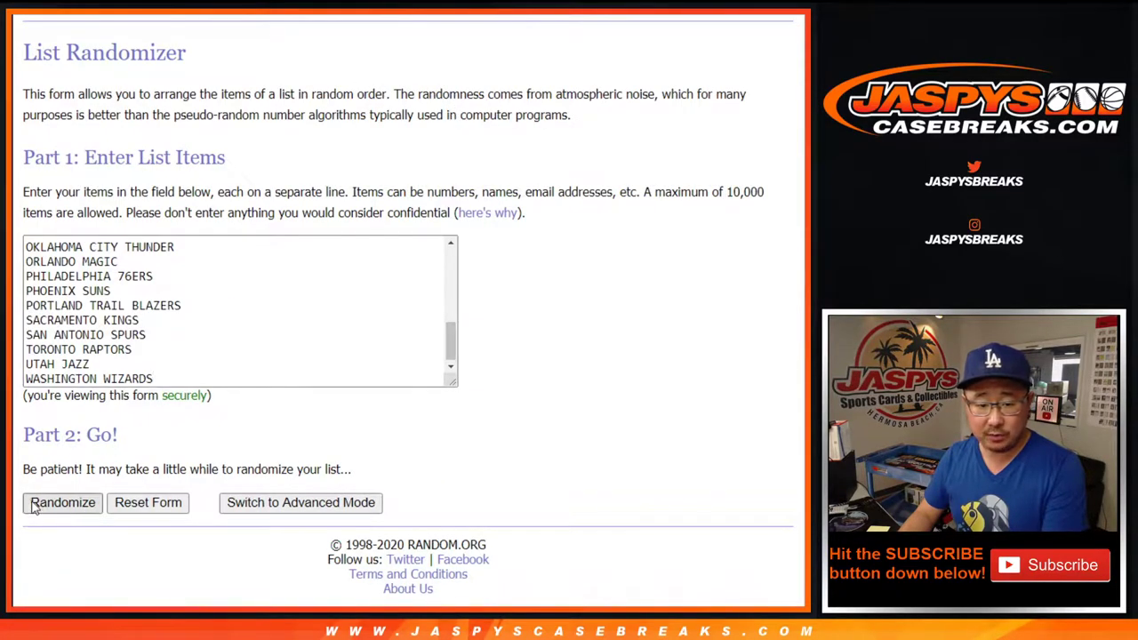
pyautogui.scroll(-3, 34, 505)
pyautogui.click(34, 505)
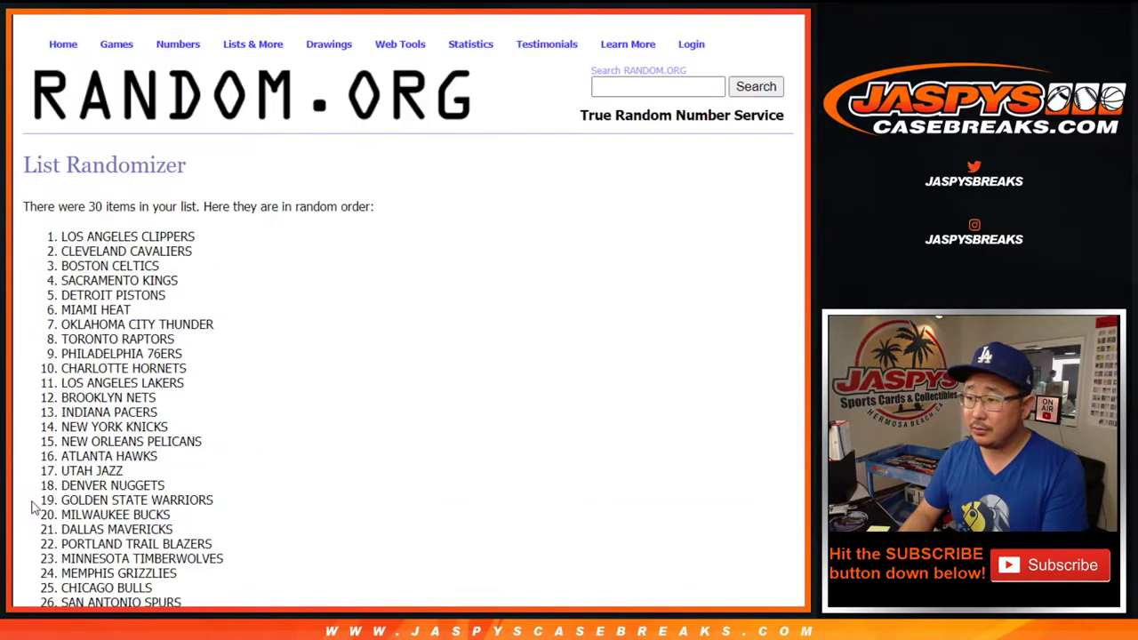
pyautogui.scroll(-5, 33, 505)
pyautogui.click(34, 505)
pyautogui.scroll(-5, 34, 505)
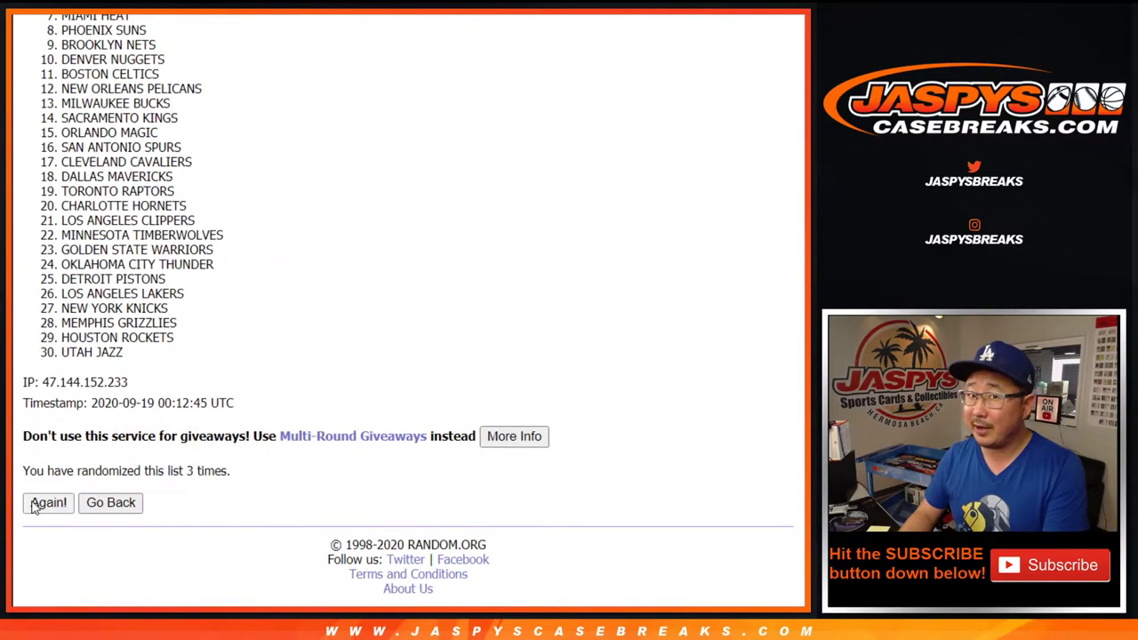
pyautogui.click(34, 505)
pyautogui.scroll(-5, 34, 504)
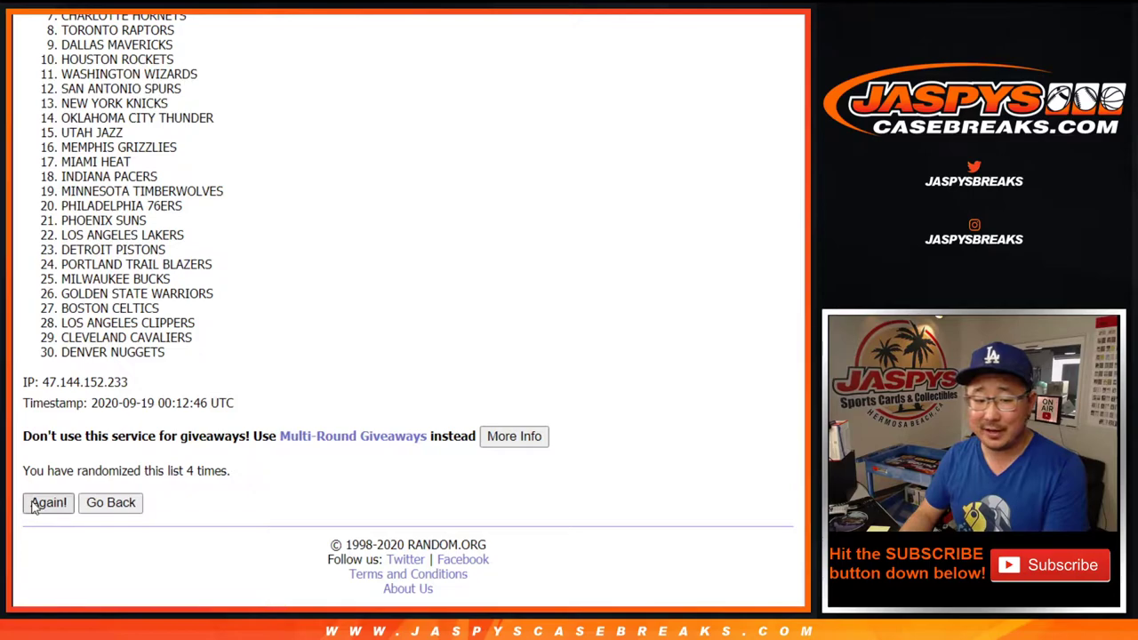
pyautogui.click(34, 505)
pyautogui.scroll(-5, 34, 505)
pyautogui.click(34, 505)
pyautogui.scroll(-5, 34, 505)
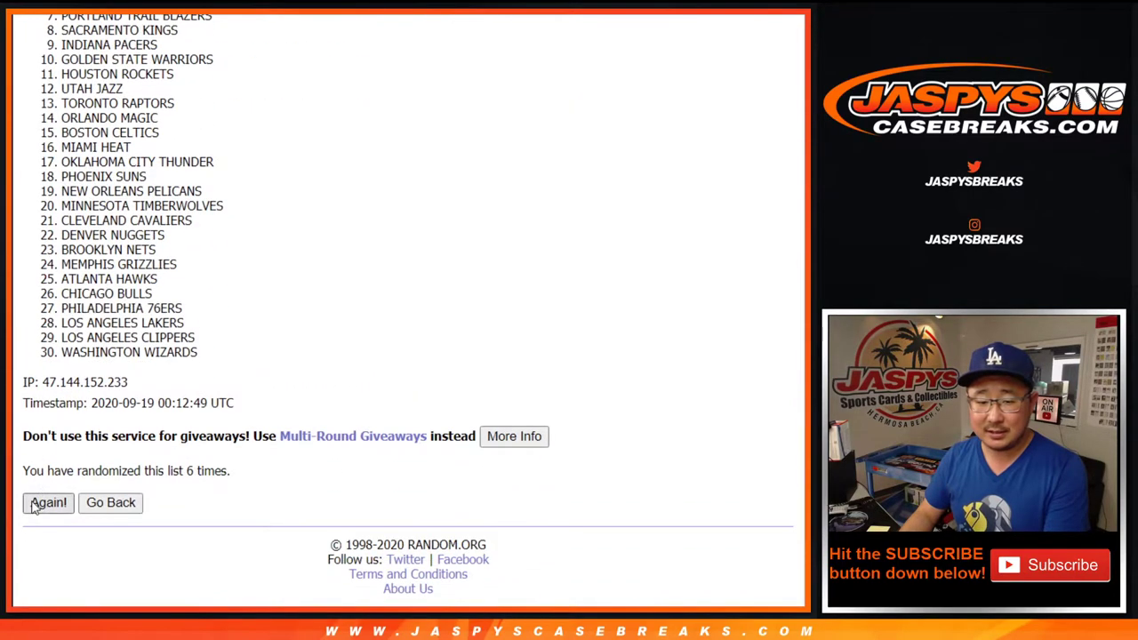
pyautogui.click(34, 505)
pyautogui.scroll(-5, 34, 505)
pyautogui.click(33, 504)
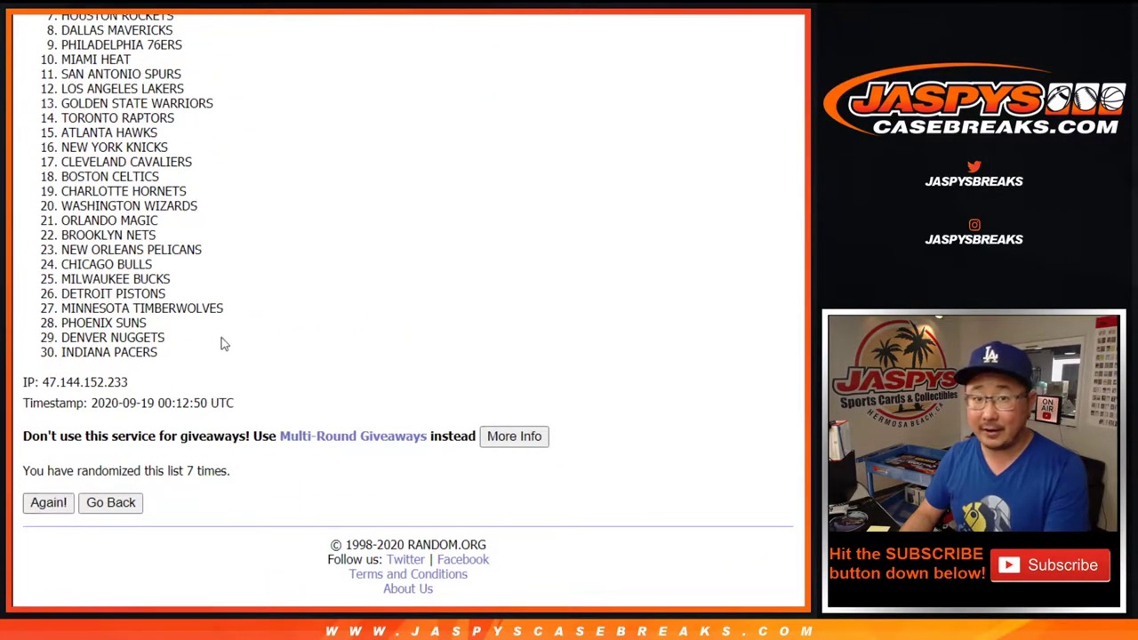
pyautogui.scroll(-5, 223, 343)
pyautogui.scroll(3, 208, 336)
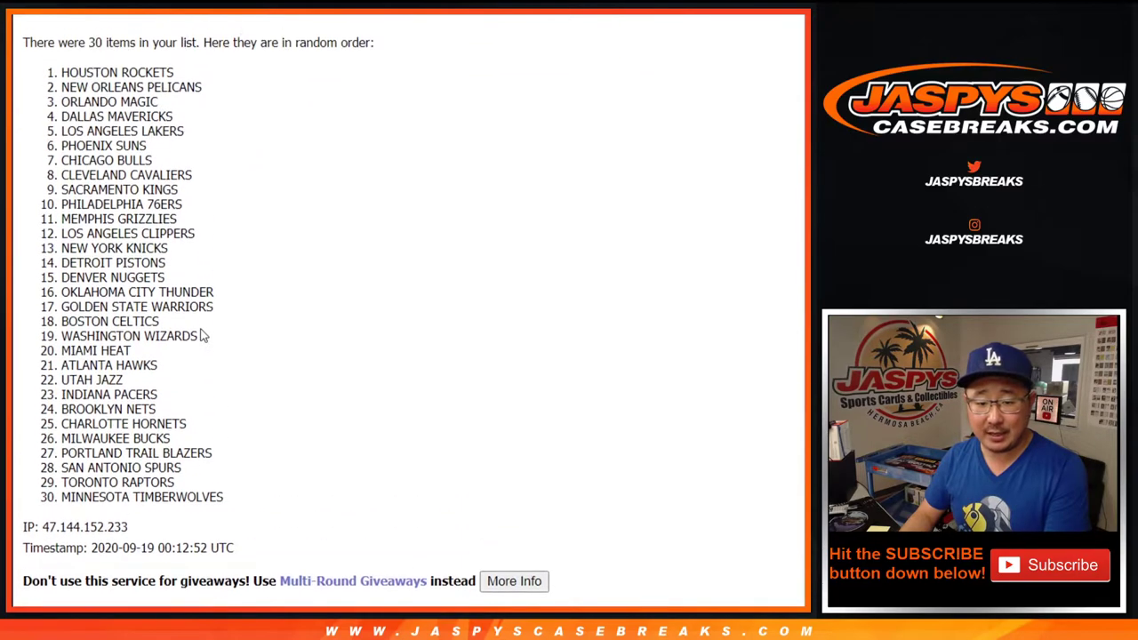
# Copy the shuffled team list and paste it into cell B1 beside the names
pyautogui.moveTo(63, 77)
pyautogui.mouseDown()
pyautogui.moveTo(244, 419)
pyautogui.moveTo(249, 507)
pyautogui.mouseUp()
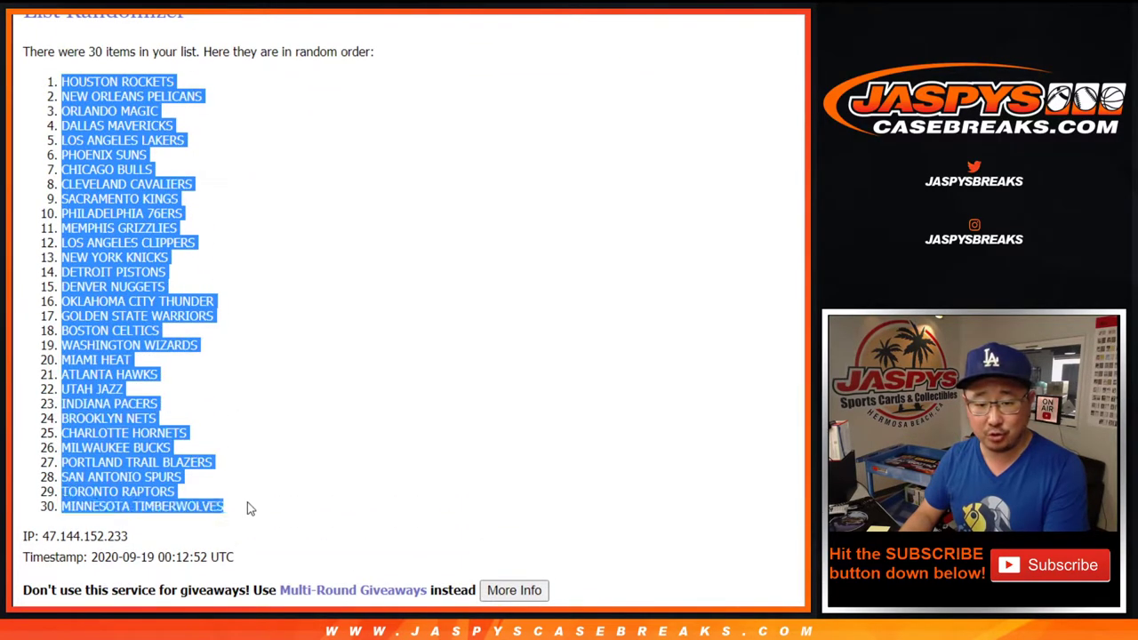
pyautogui.scroll(-2, 243, 477)
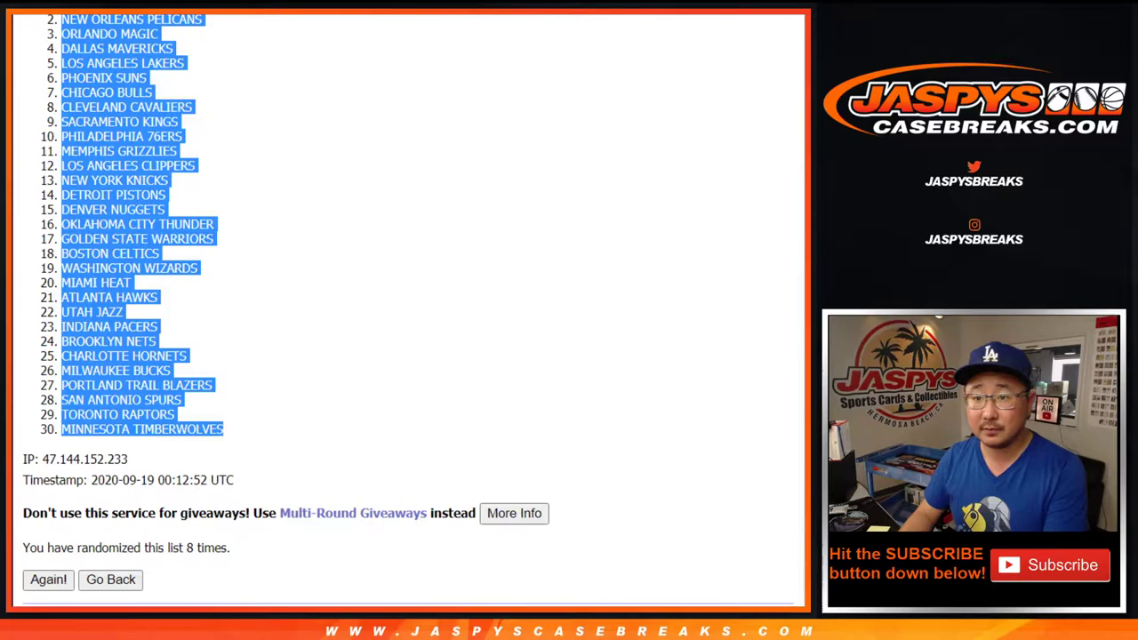
pyautogui.hotkey('ctrl', 'c')
pyautogui.hotkey('alt', 'Tab')
pyautogui.click(165, 138)
pyautogui.rightClick(190, 136)
pyautogui.click(197, 125)
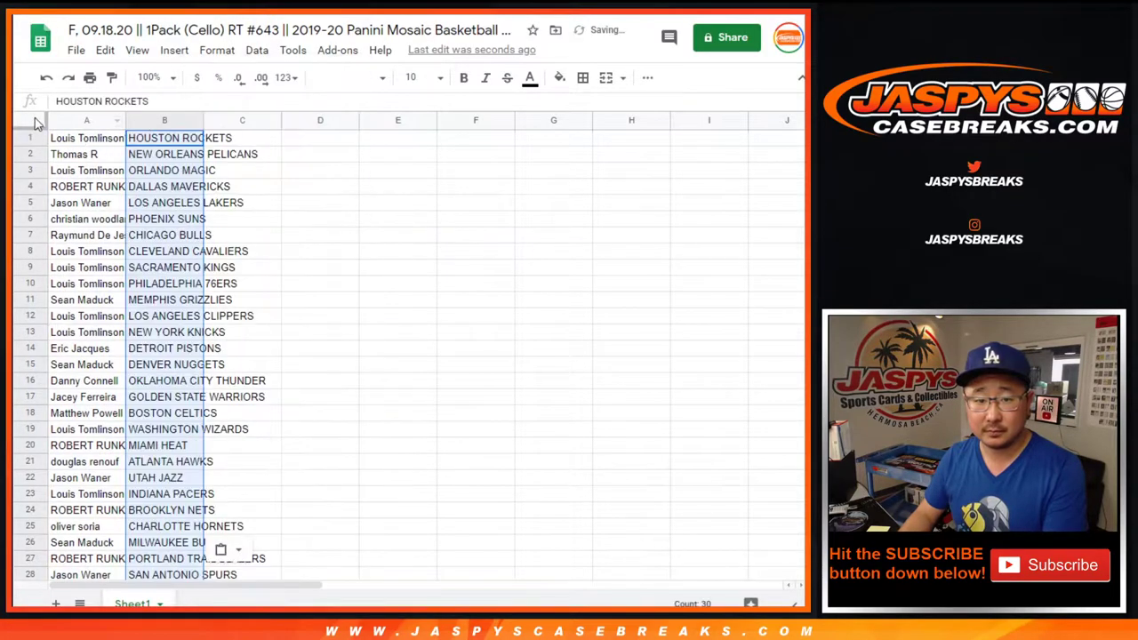
pyautogui.click(36, 124)
# Set all the sheet's text to Helvetica Neue, size 12
pyautogui.click(355, 78)
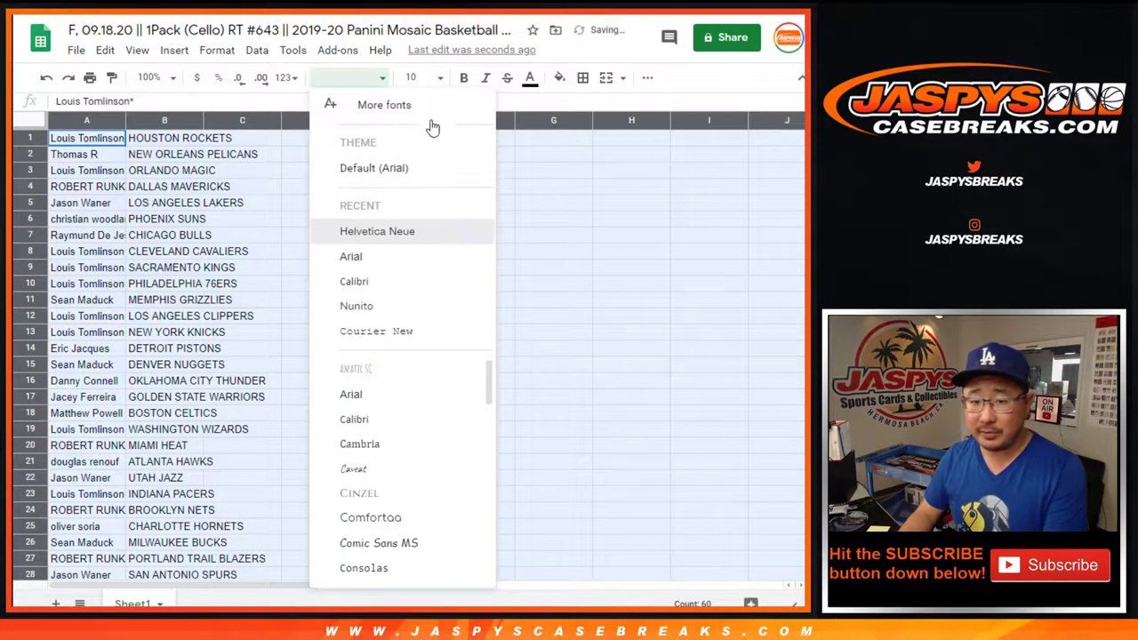
pyautogui.click(416, 78)
pyautogui.click(418, 77)
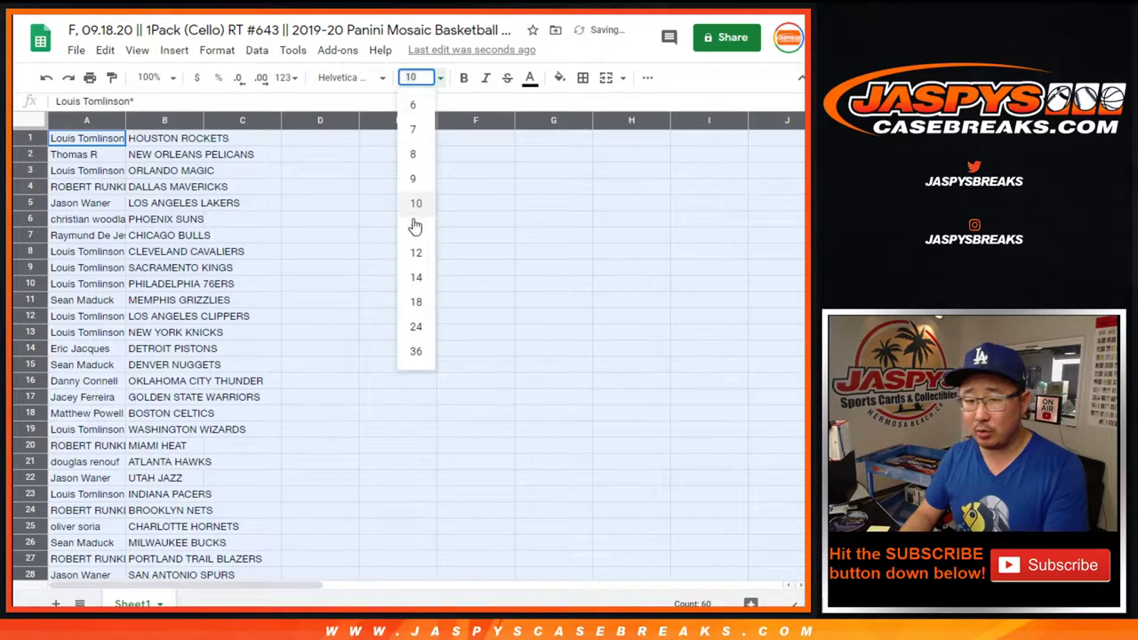
pyautogui.click(415, 252)
# Zoom to 125%, auto-fit column A to the full names, and review A1:B15
pyautogui.click(149, 77)
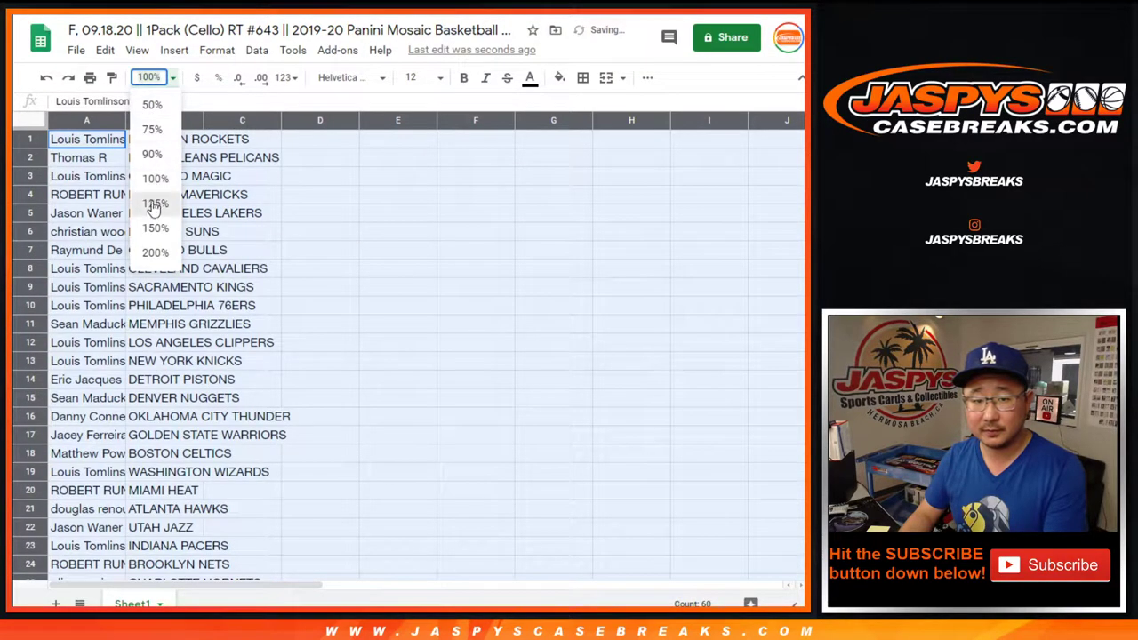
pyautogui.click(154, 204)
pyautogui.doubleClick(154, 119)
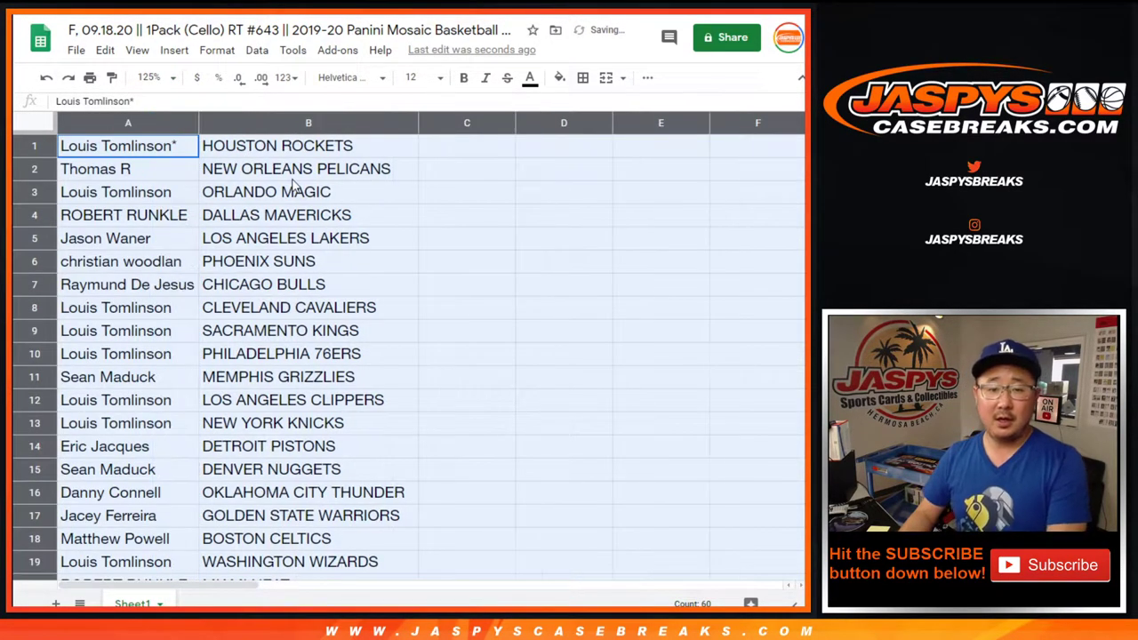
pyautogui.keyDown('shift'); pyautogui.click(282, 473); pyautogui.keyUp('shift')
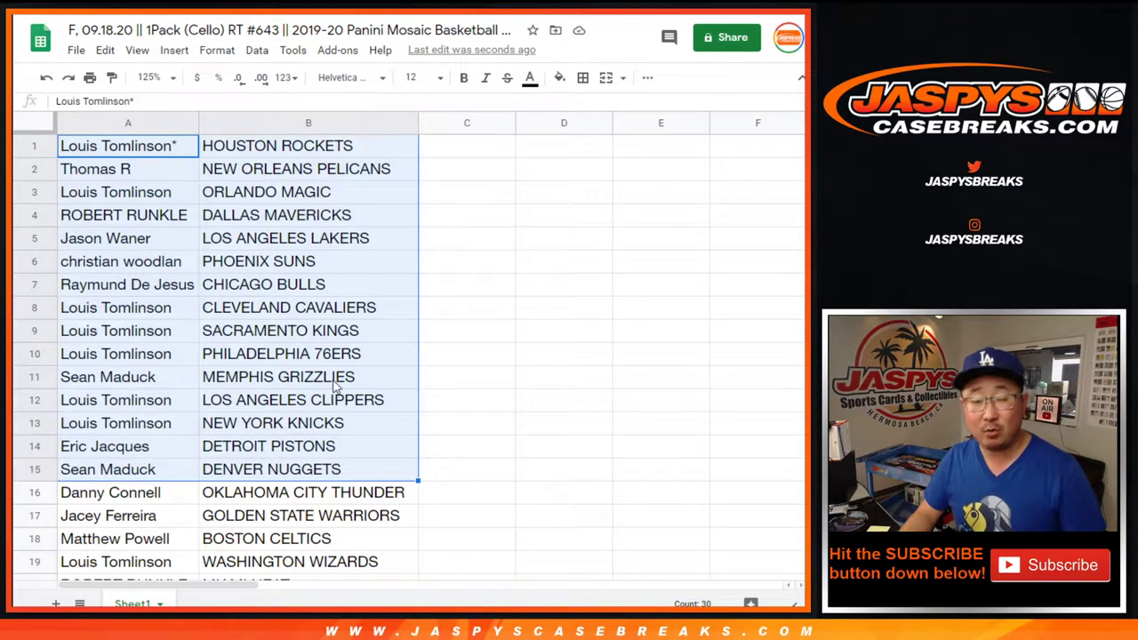
# Review the second half of the pairs in A16:B30
pyautogui.scroll(-2, 306, 384)
pyautogui.scroll(-3, 307, 384)
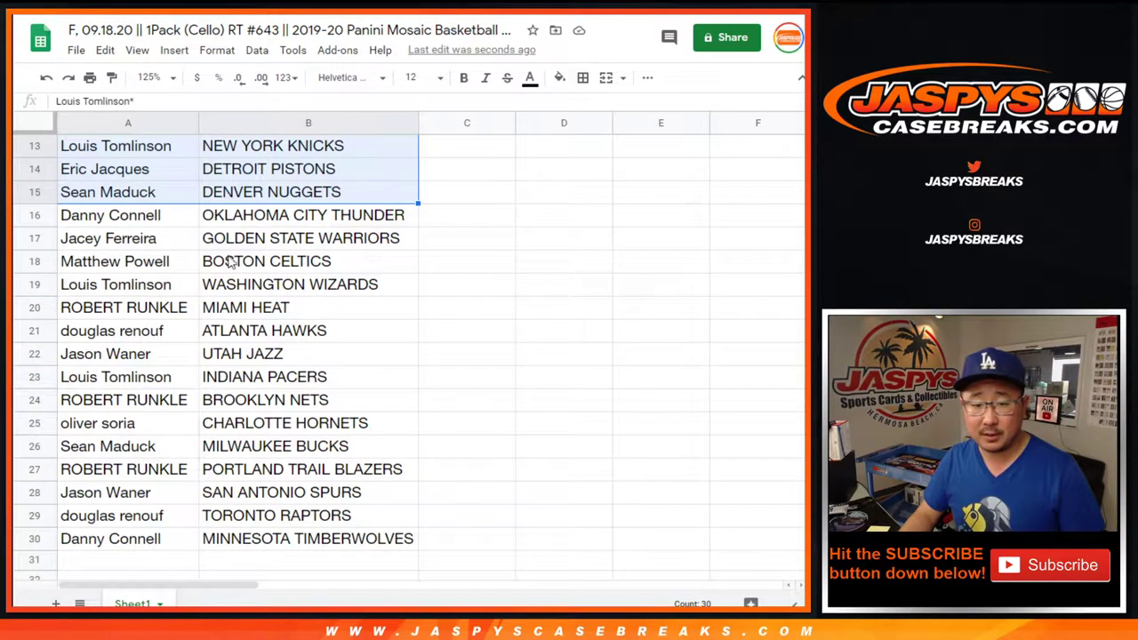
pyautogui.click(175, 222)
pyautogui.keyDown('shift'); pyautogui.click(282, 540); pyautogui.keyUp('shift')
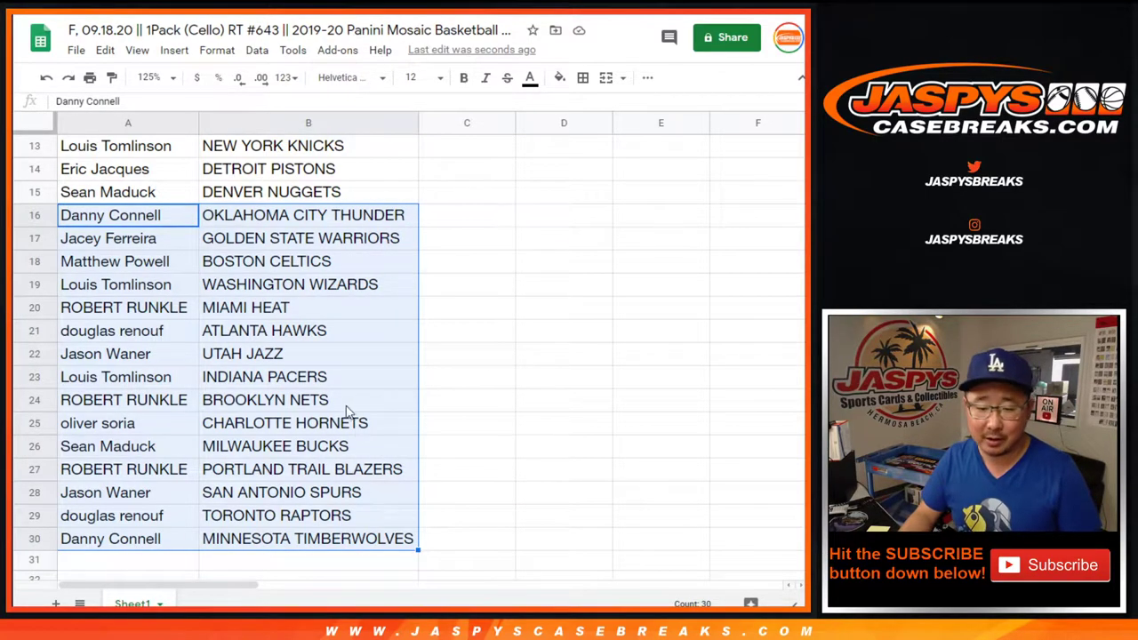
# Zoom to 80% and sort the sheet by team name in column B, A to Z
pyautogui.scroll(5, 322, 342)
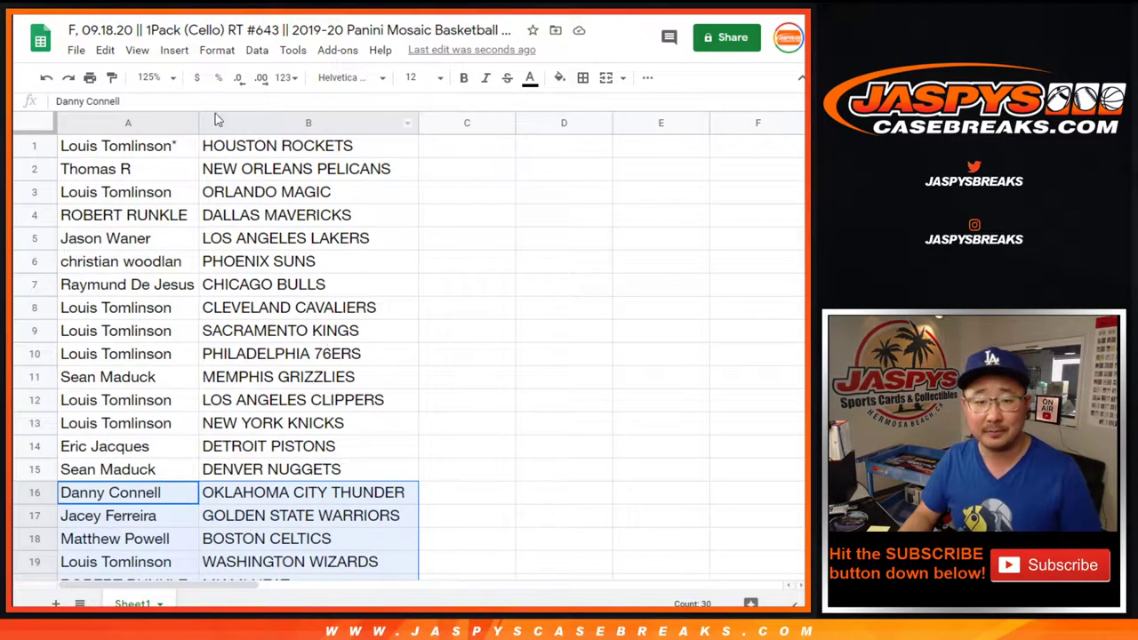
pyautogui.click(163, 79)
pyautogui.write('80')
pyautogui.press('Return')
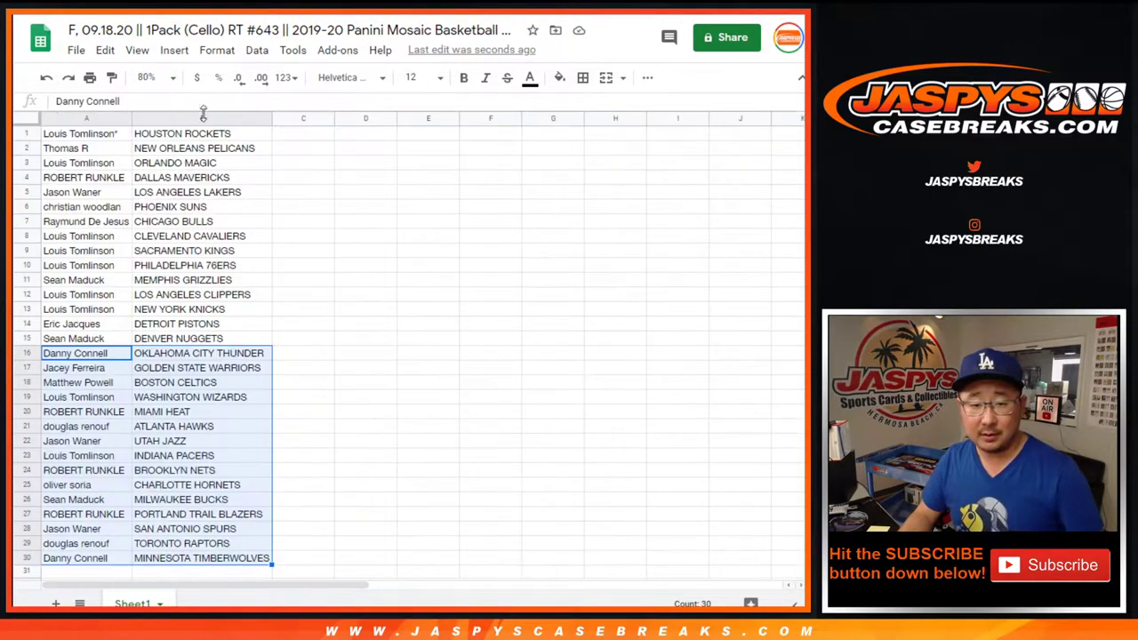
pyautogui.click(202, 118)
pyautogui.click(257, 50)
pyautogui.click(293, 78)
# Apply all borders to A1:B30 and centre the text in both columns
pyautogui.click(85, 162)
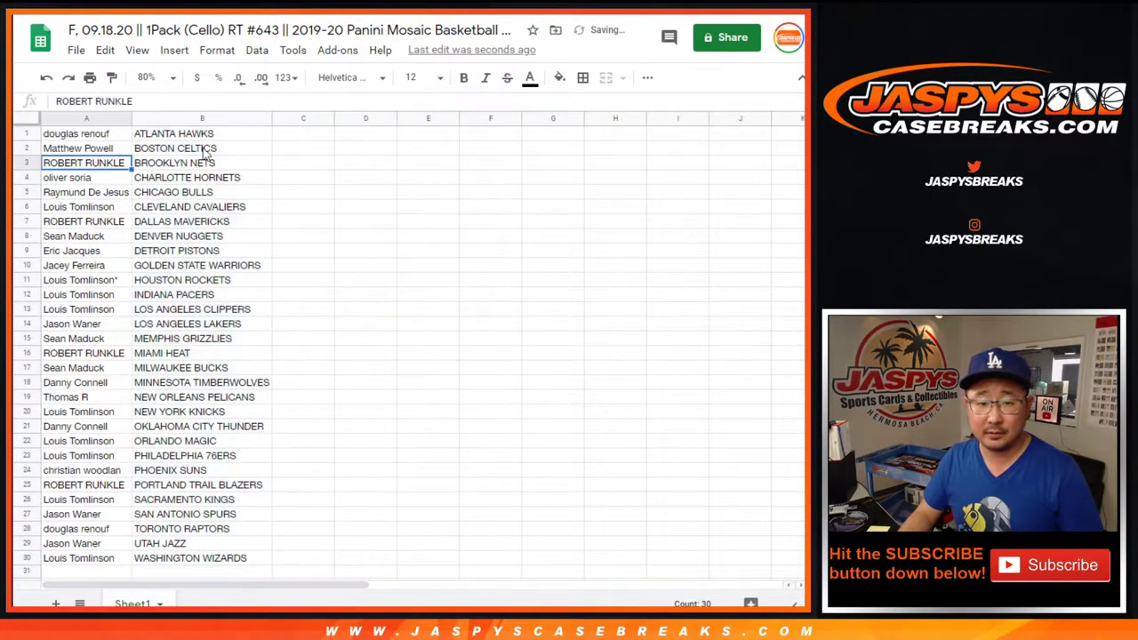
pyautogui.hotkey('ctrl', 'a')
pyautogui.click(582, 77)
pyautogui.click(589, 107)
pyautogui.click(647, 77)
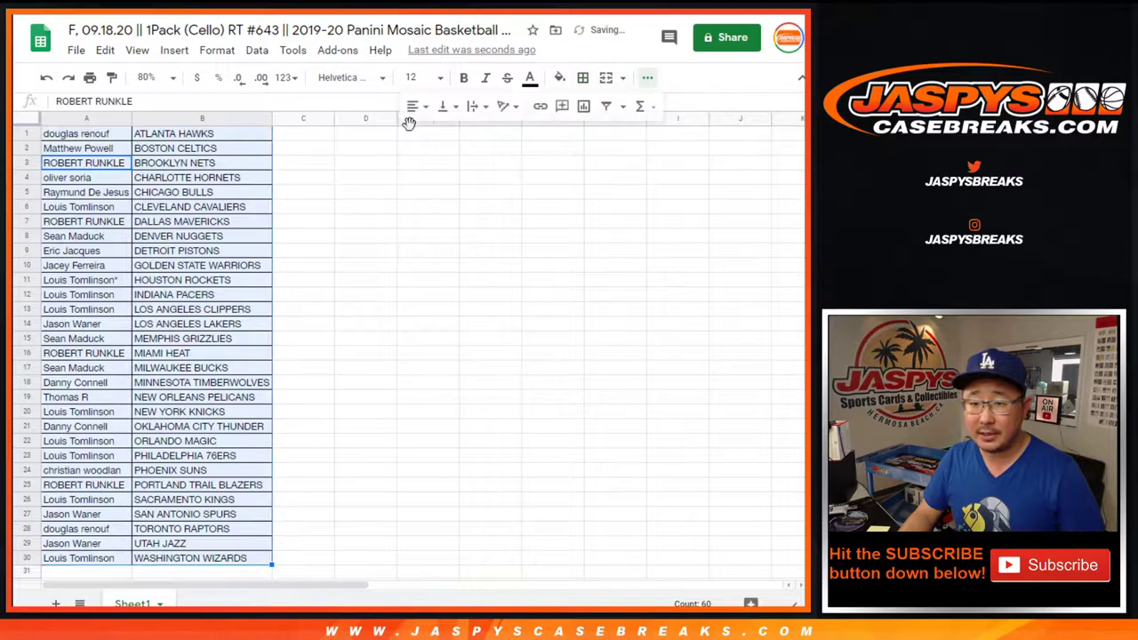
pyautogui.click(415, 106)
pyautogui.click(433, 135)
# Print the sheet in portrait orientation with the workbook title as the header
pyautogui.click(90, 77)
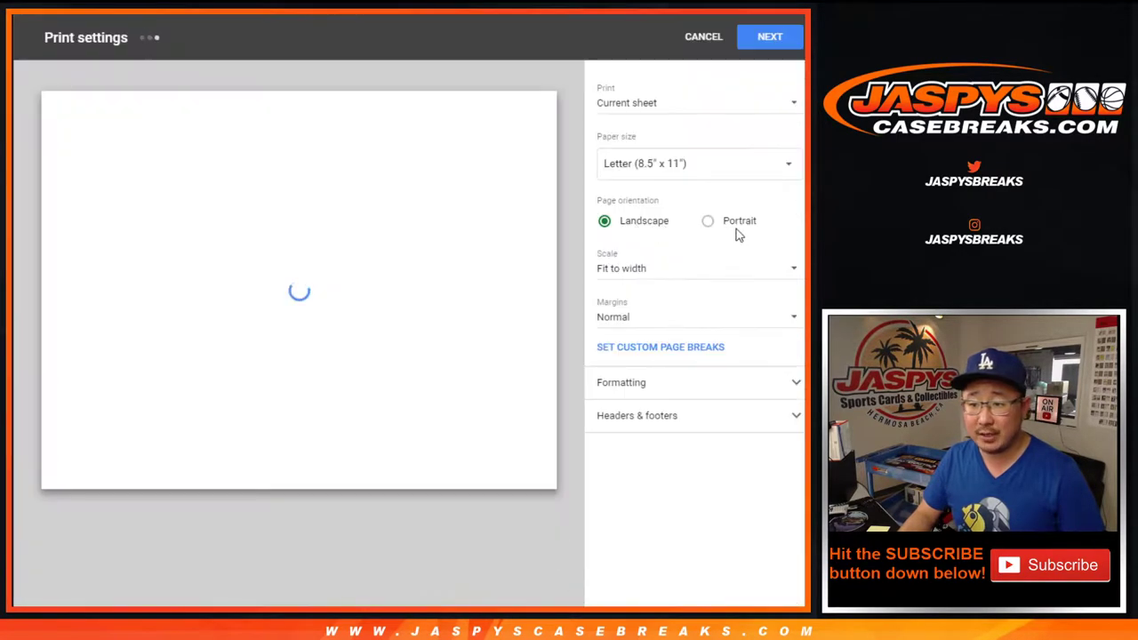
pyautogui.click(737, 222)
pyautogui.click(619, 418)
pyautogui.click(604, 475)
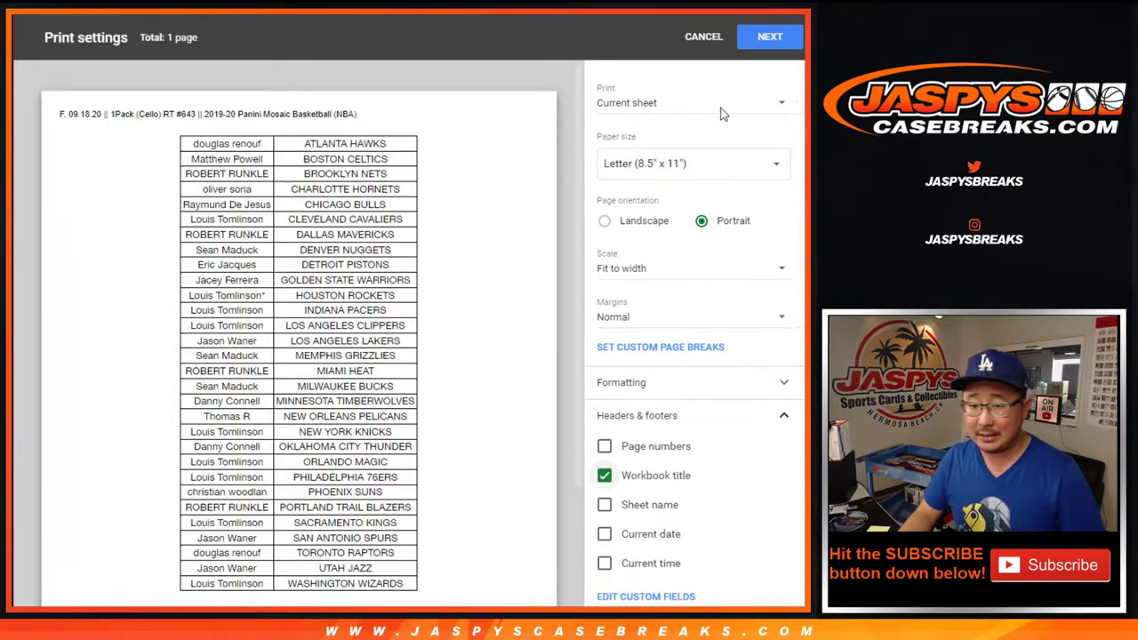
pyautogui.click(757, 37)
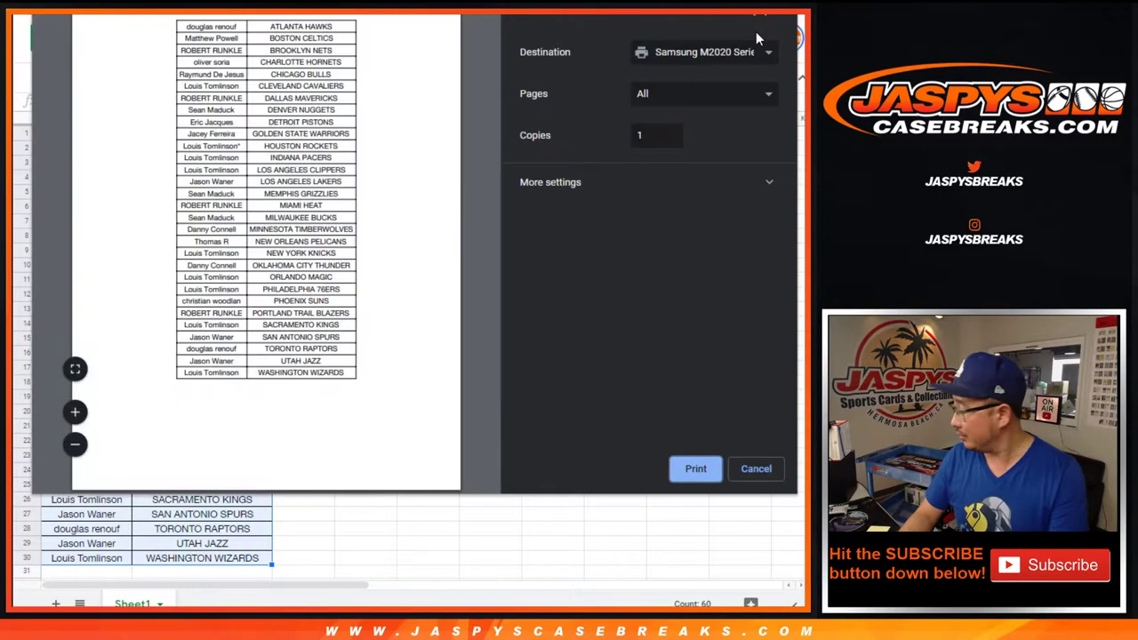
pyautogui.press('Return')
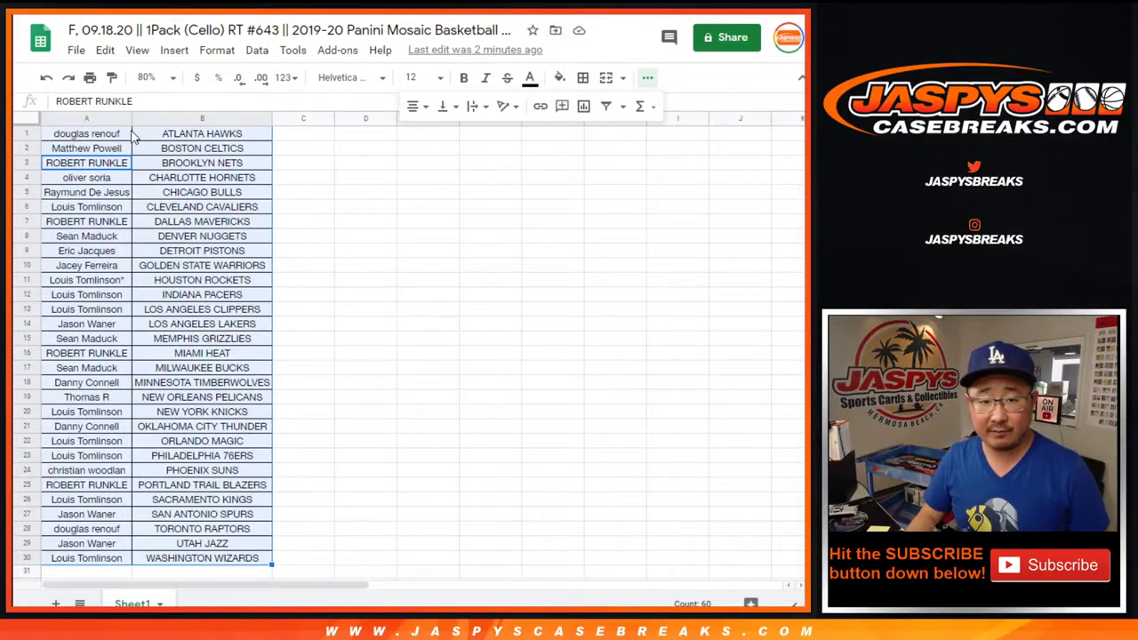
# Paste the 30 names from A1:A30 into the List Randomizer and roll two dice, totalling 8
pyautogui.click(129, 135)
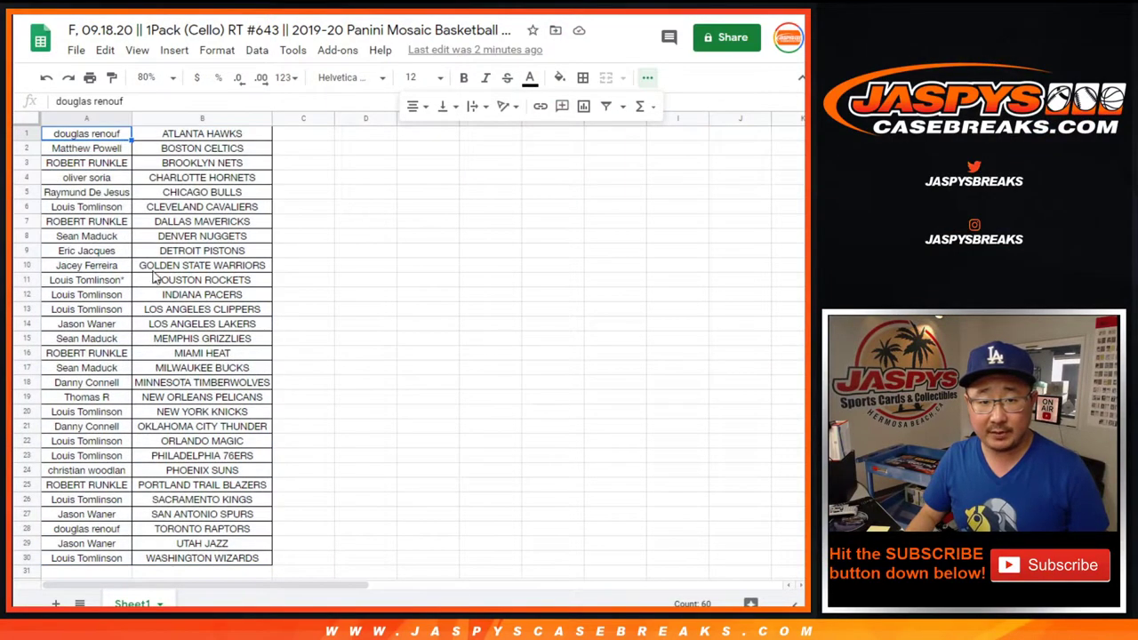
pyautogui.keyDown('shift'); pyautogui.click(120, 560); pyautogui.keyUp('shift')
pyautogui.hotkey('ctrl', 'c')
pyautogui.hotkey('alt', 'Tab')
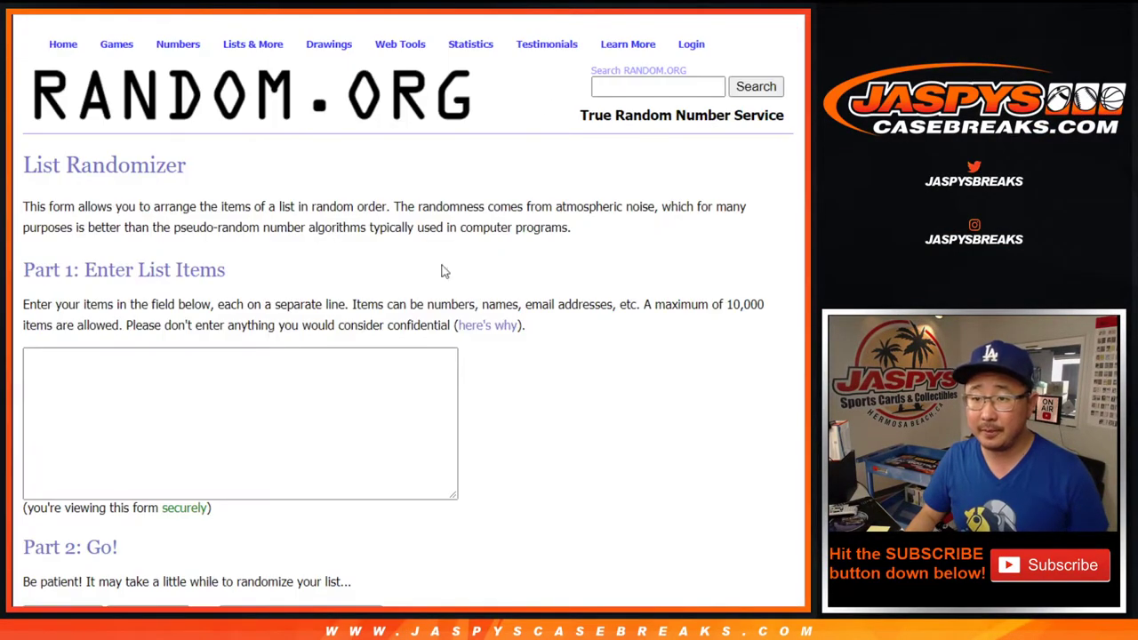
pyautogui.click(323, 399)
pyautogui.hotkey('ctrl', 'v')
pyautogui.scroll(5, 304, 475)
pyautogui.click(586, 14)
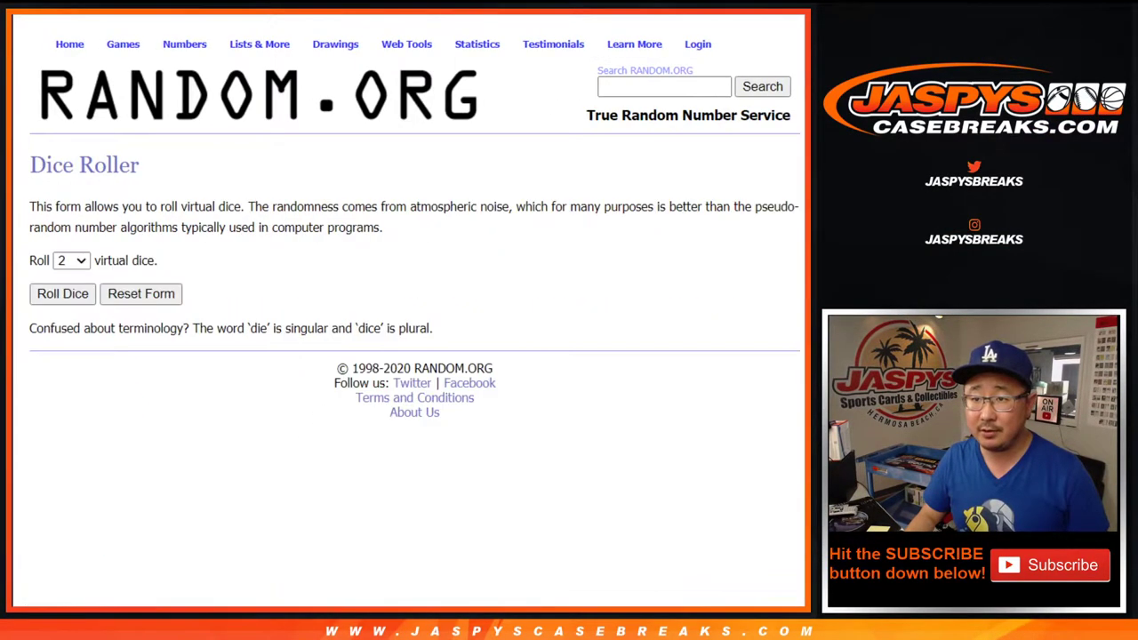
pyautogui.click(69, 306)
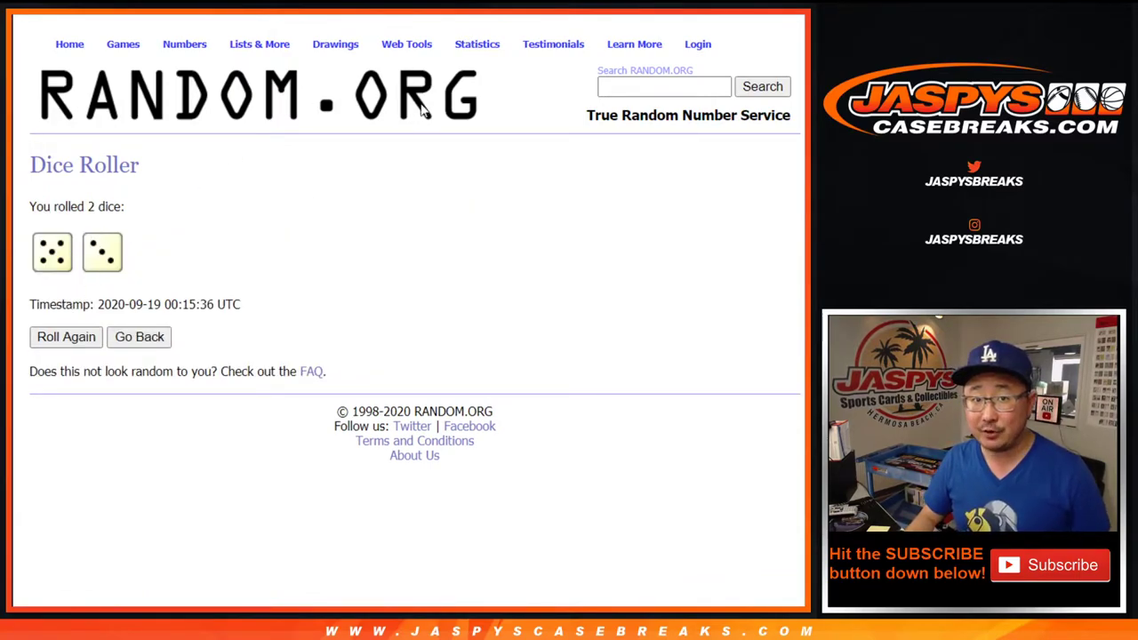
# Randomize the 30-name list with Randomize and repeated Again! until it reaches 8 times
pyautogui.hotkey('ctrl', 'Tab')
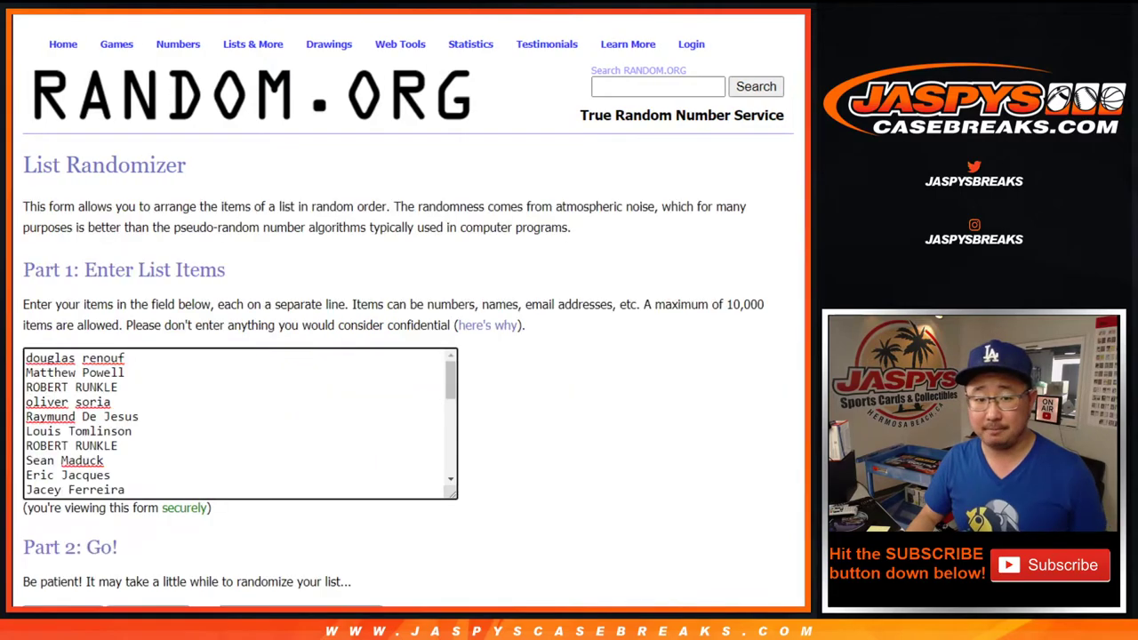
pyautogui.scroll(-3, 172, 464)
pyautogui.click(34, 503)
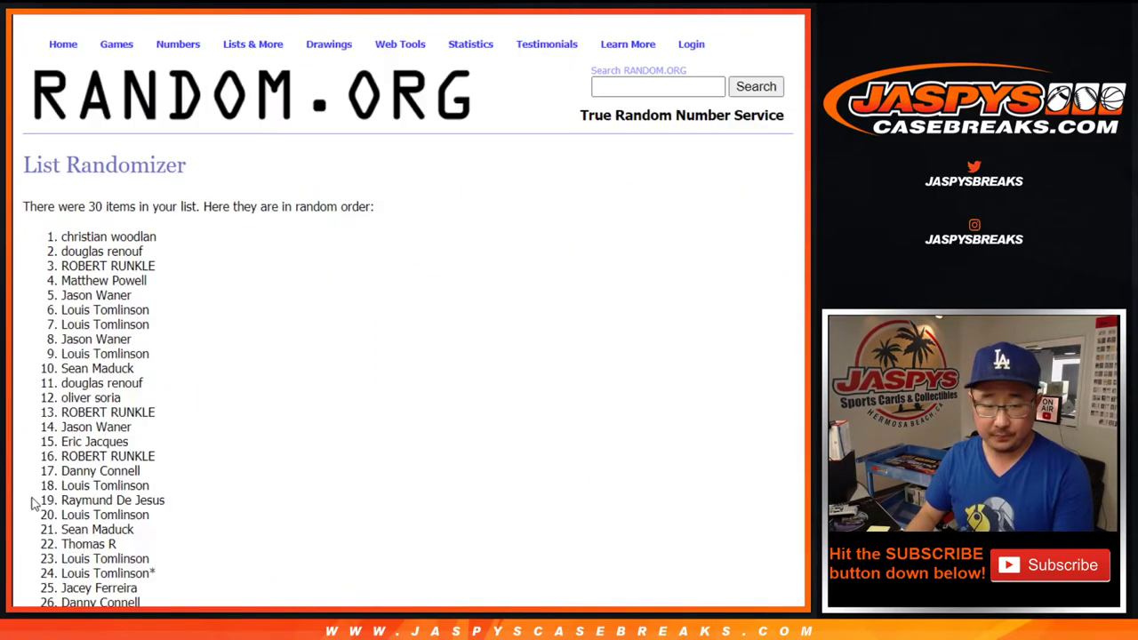
pyautogui.scroll(-3, 35, 500)
pyautogui.click(41, 502)
pyautogui.scroll(-3, 42, 505)
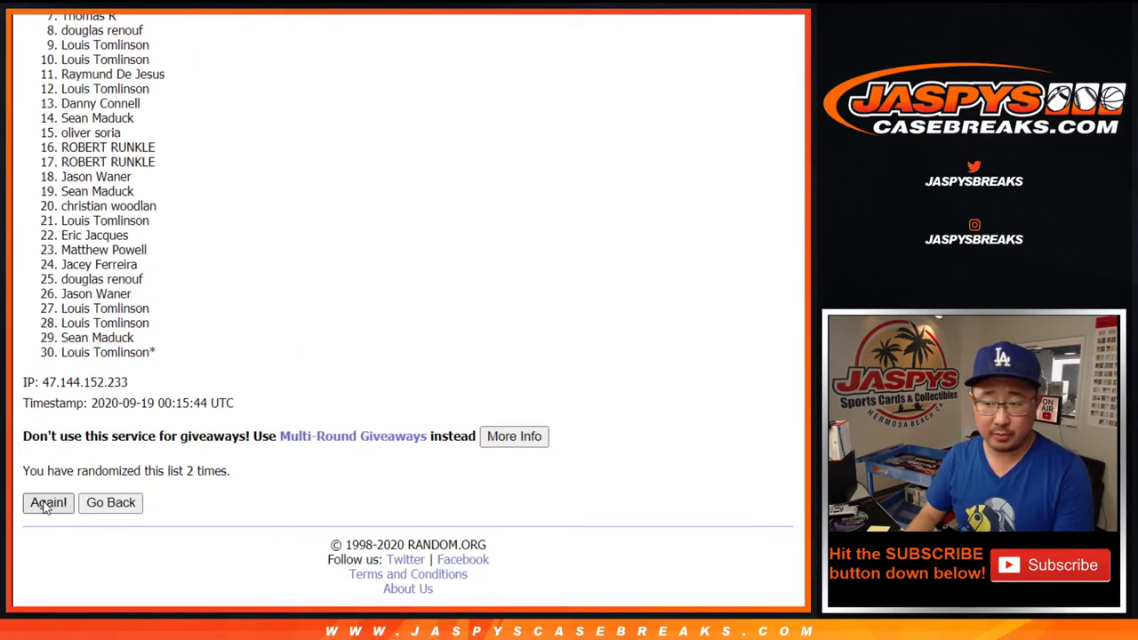
pyautogui.click(44, 504)
pyautogui.scroll(-3, 44, 507)
pyautogui.click(44, 504)
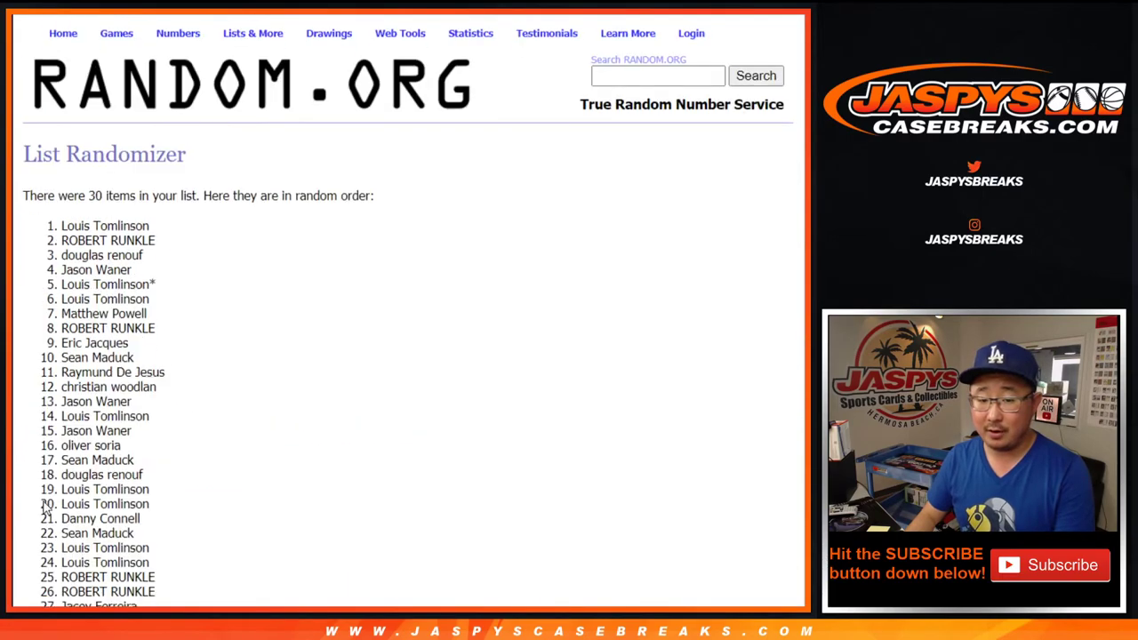
pyautogui.scroll(-3, 44, 506)
pyautogui.click(44, 504)
pyautogui.scroll(-3, 44, 506)
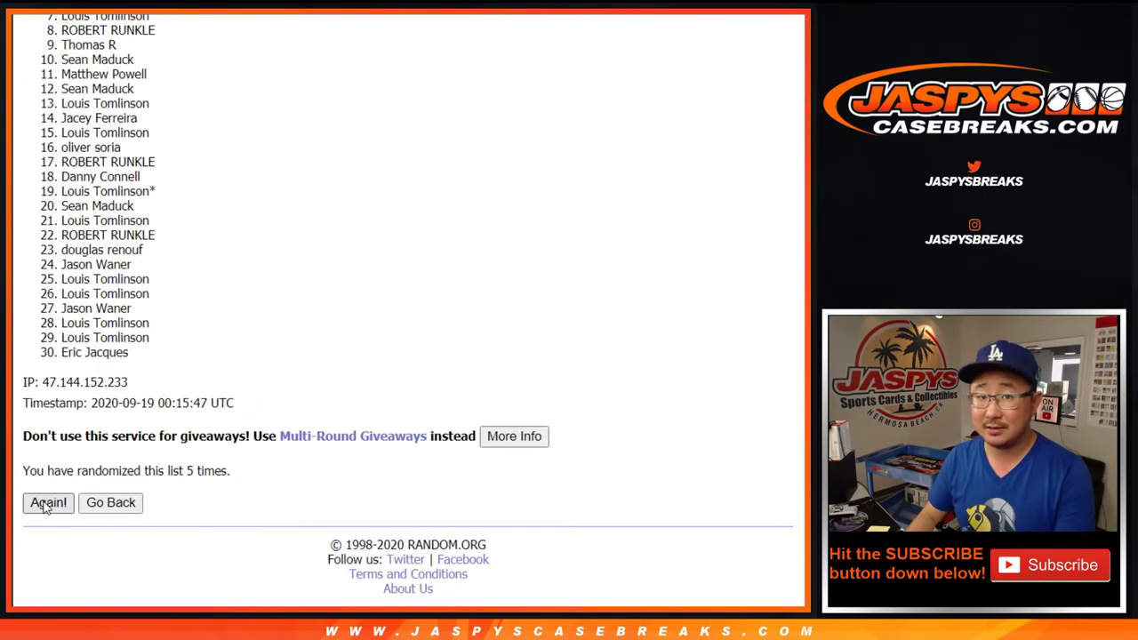
pyautogui.click(45, 504)
pyautogui.scroll(-3, 45, 506)
pyautogui.click(44, 504)
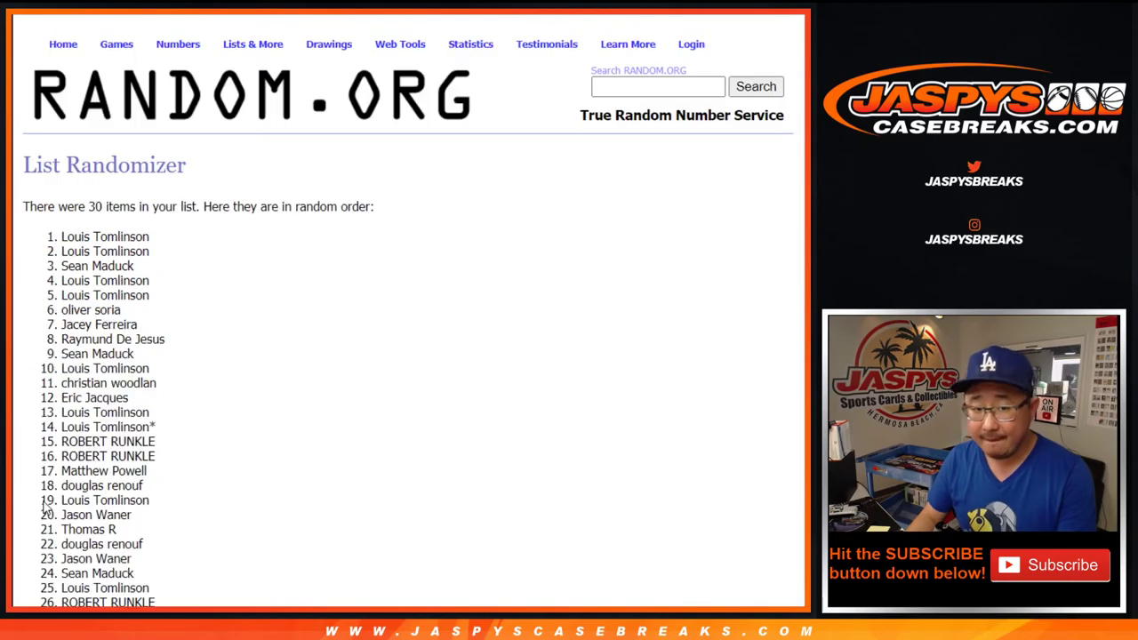
pyautogui.scroll(-3, 44, 507)
pyautogui.press('Return')
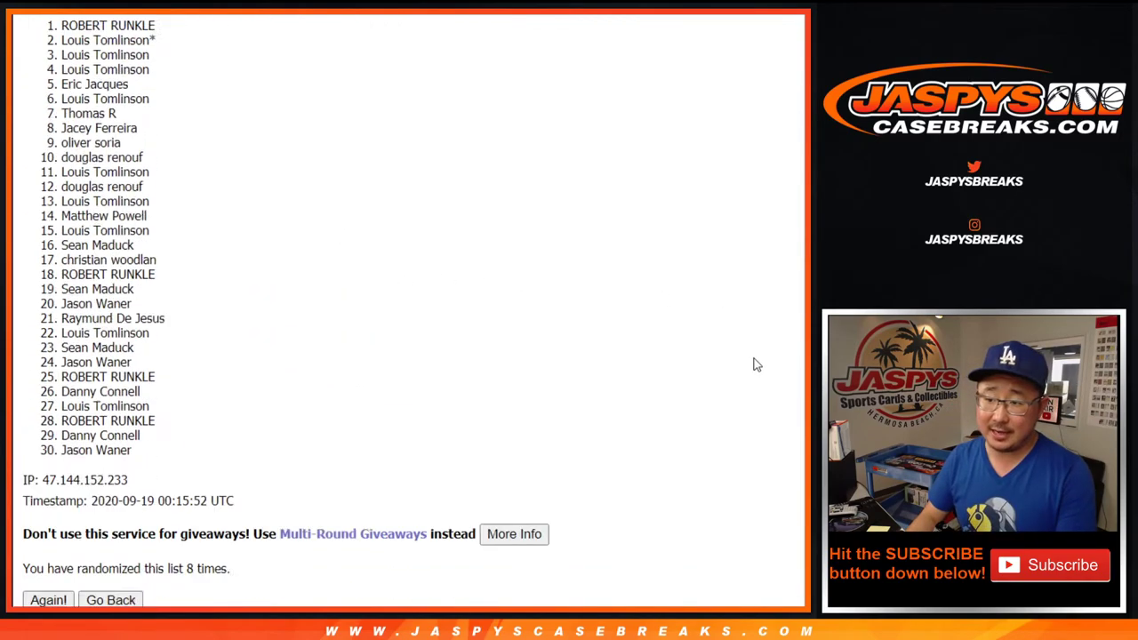
# Select items 1 through 10 at the top of the final shuffled list
pyautogui.scroll(-3, 755, 364)
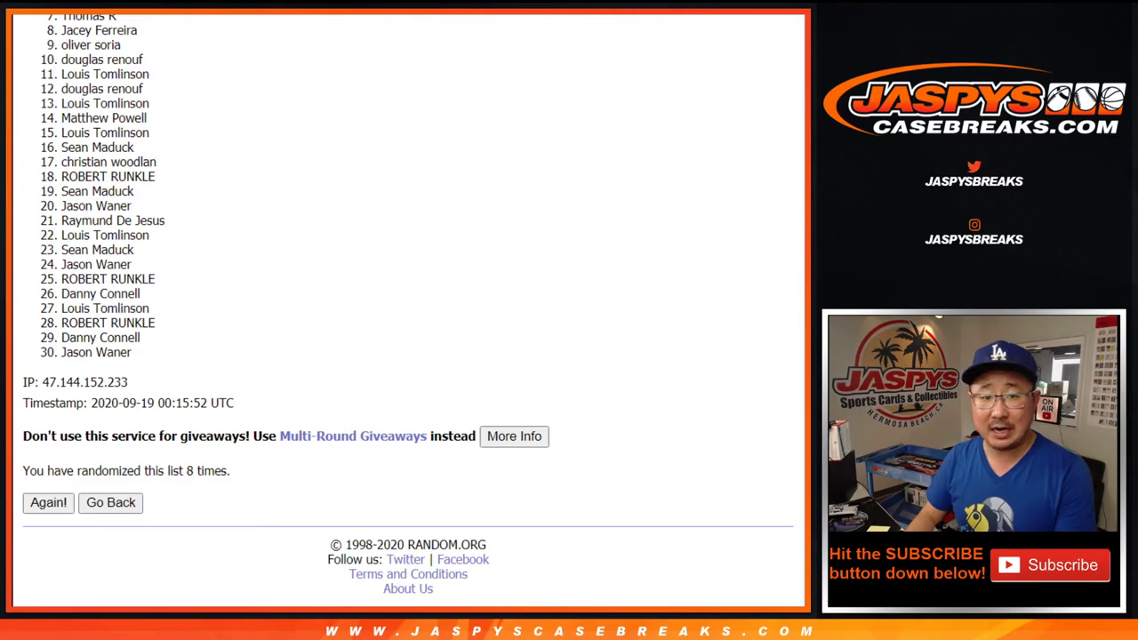
pyautogui.scroll(1, 408, 308)
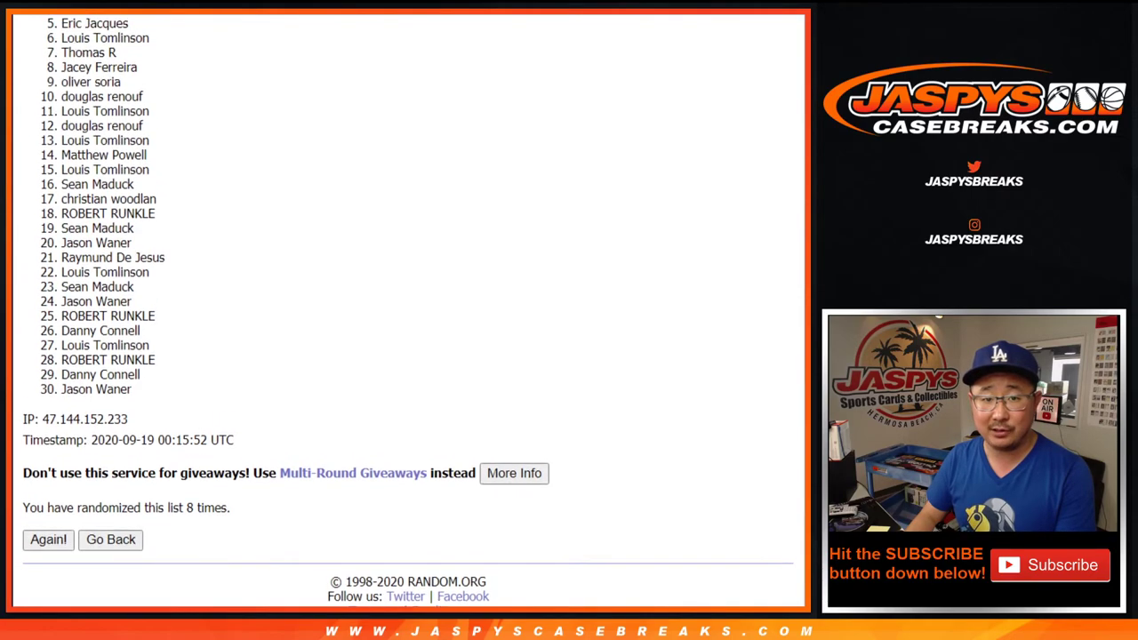
pyautogui.scroll(1, 408, 308)
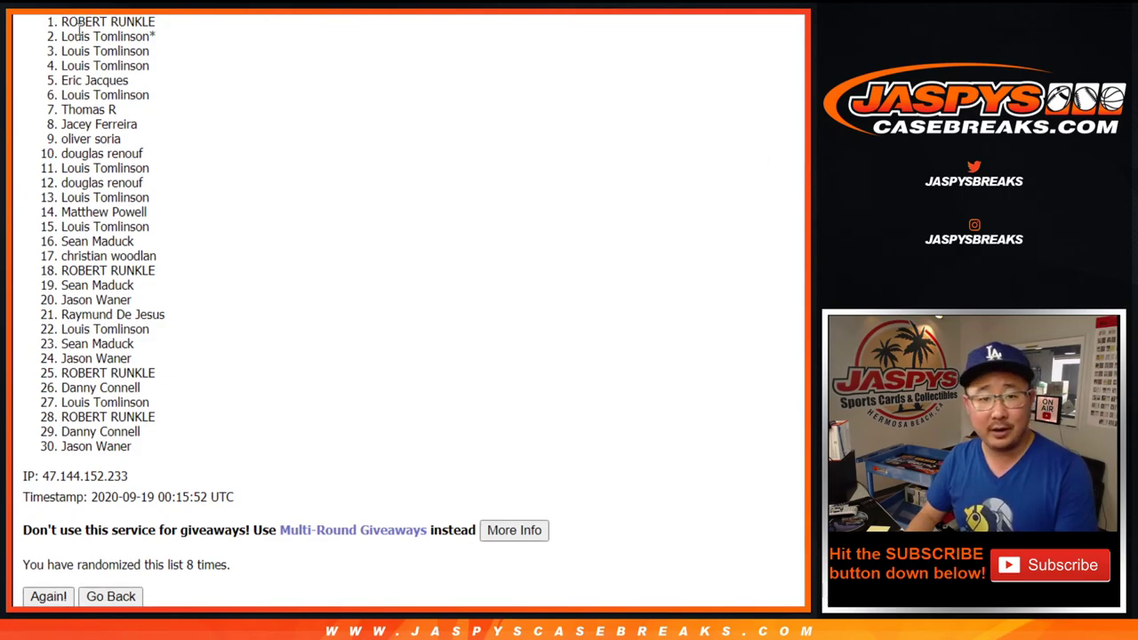
pyautogui.moveTo(60, 21)
pyautogui.mouseDown()
pyautogui.moveTo(143, 84)
pyautogui.moveTo(161, 154)
pyautogui.mouseUp()
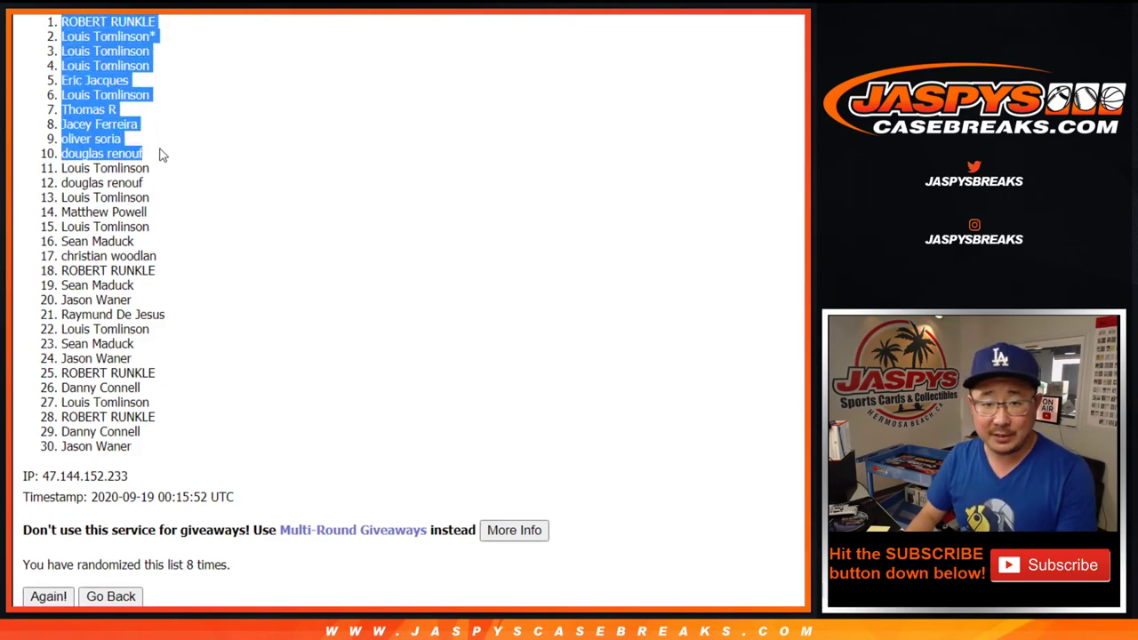